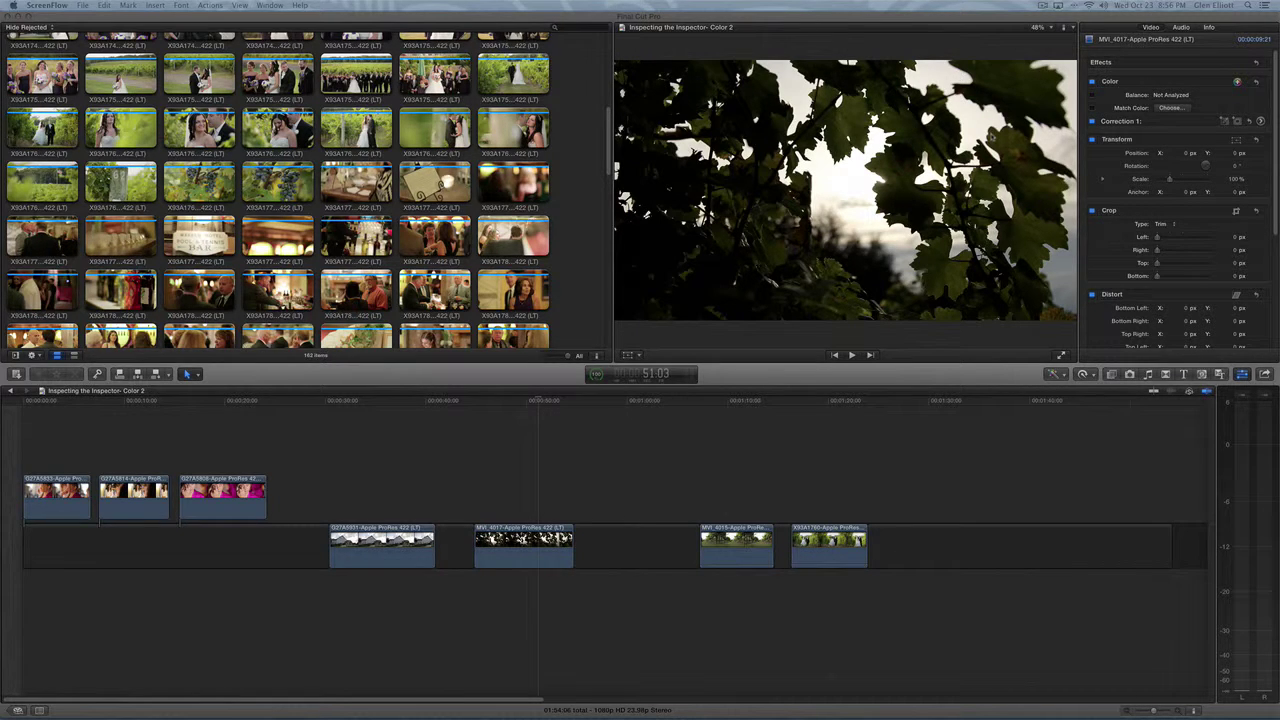
- Open Correction 1 of clip MVI_4017 in the Color Board and view its Exposure and Color controls
click(545, 404)
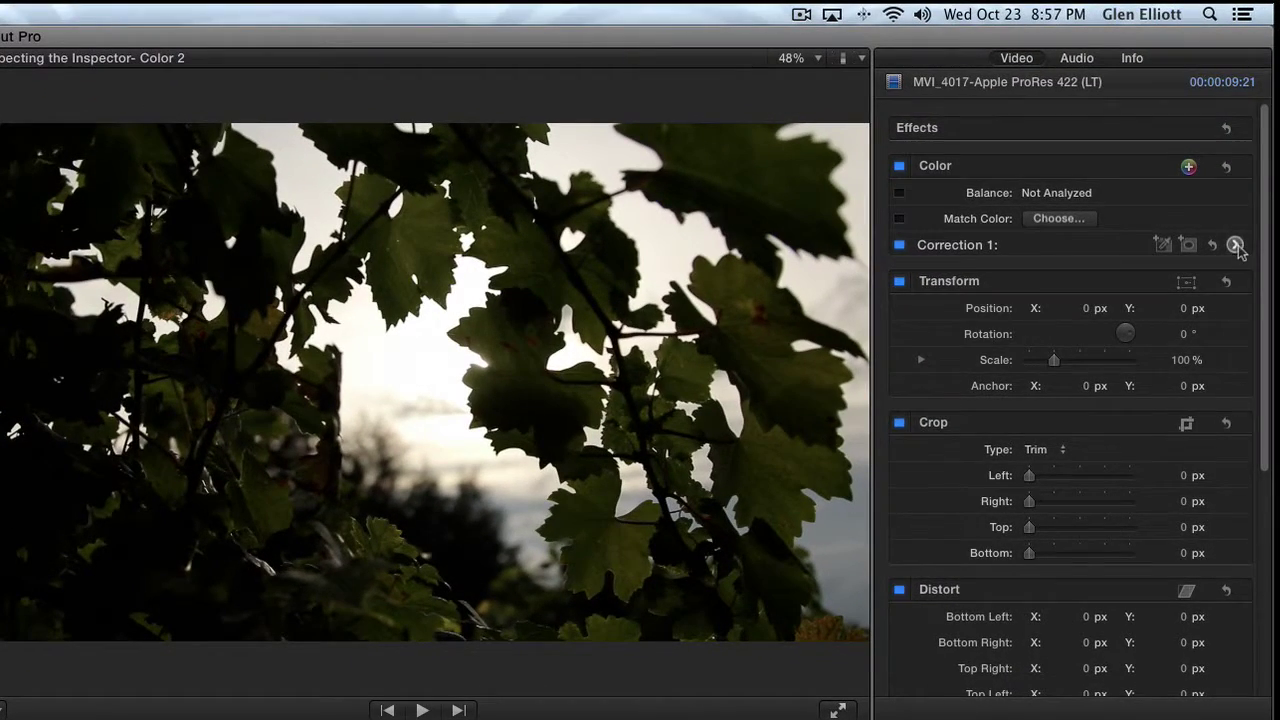
click(1258, 121)
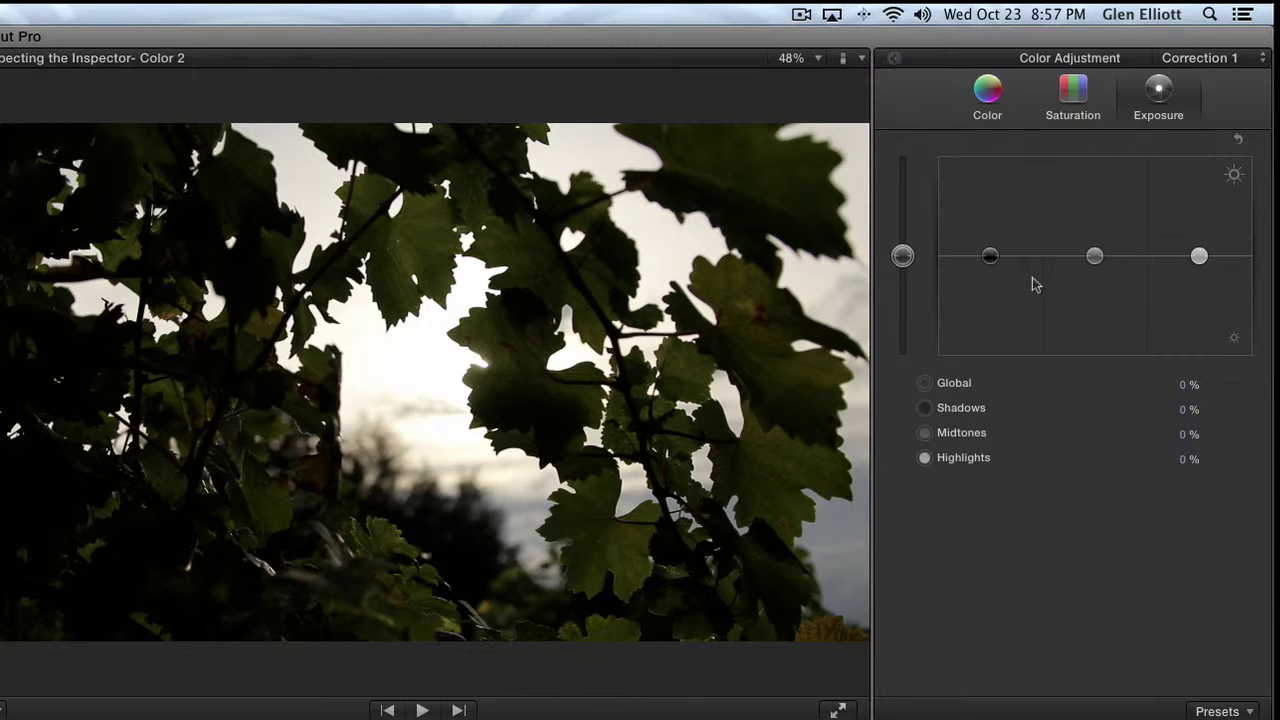
key(super+6)
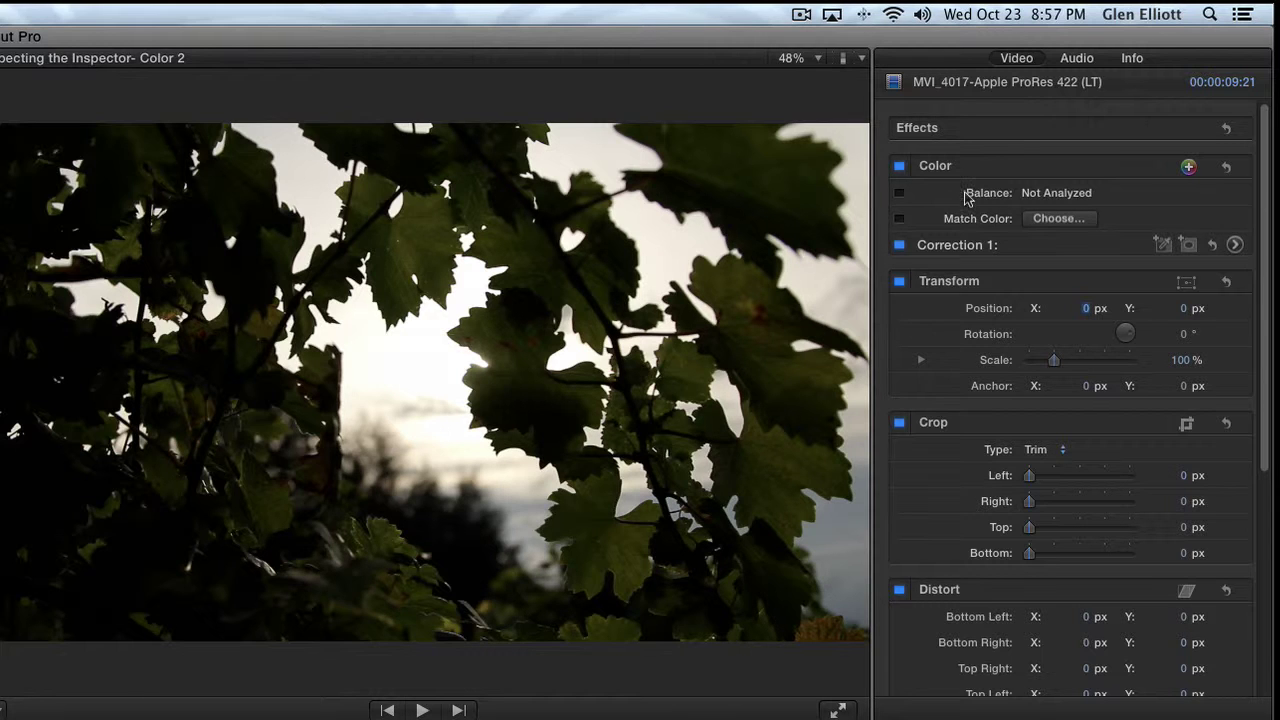
click(1235, 245)
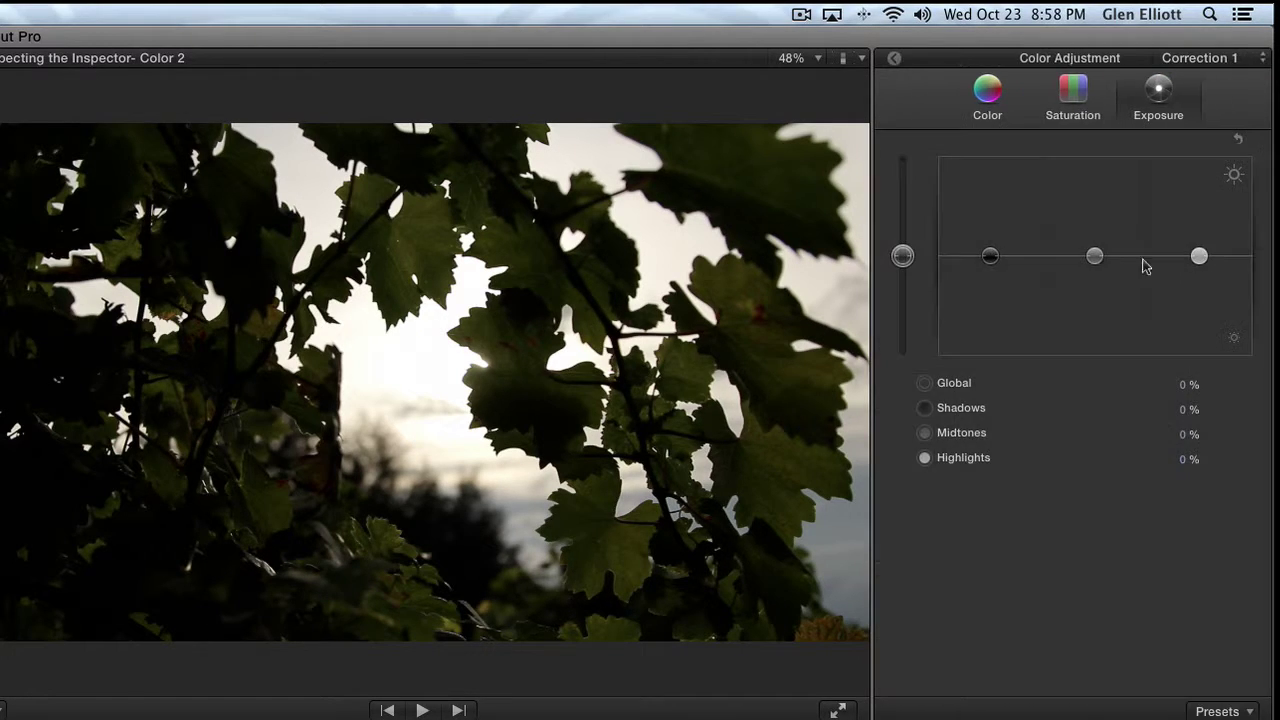
click(985, 92)
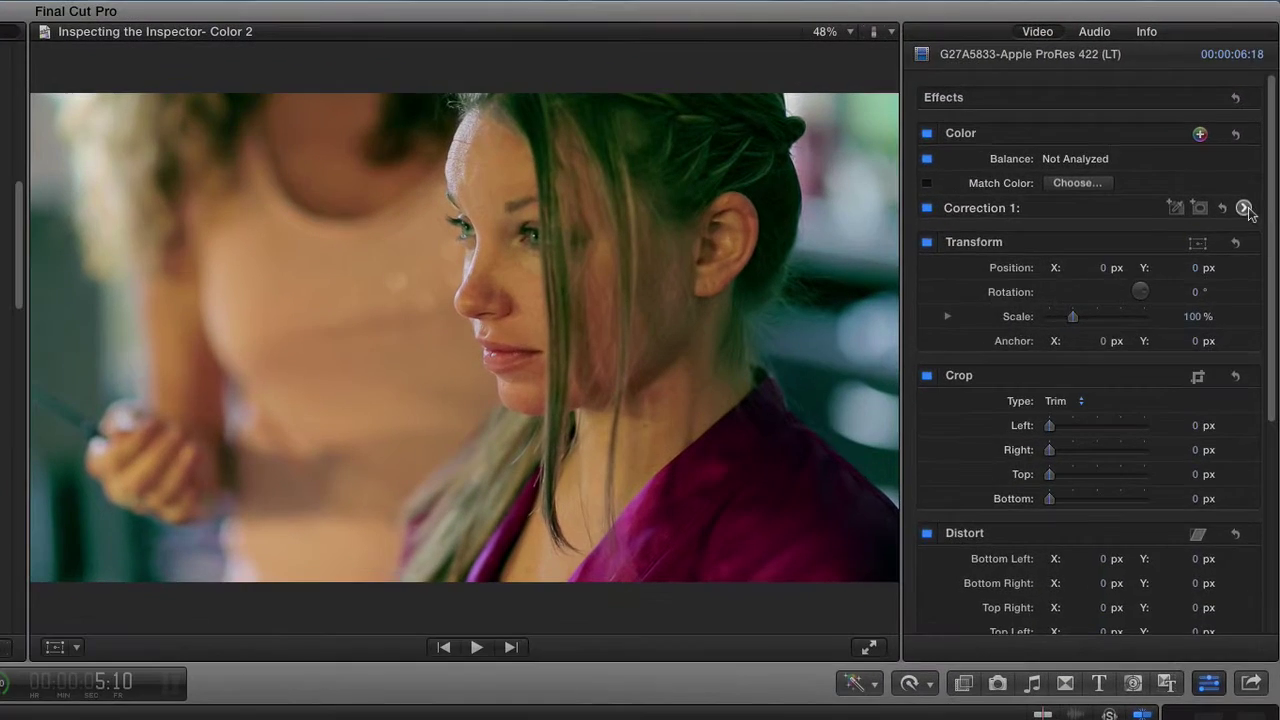
- Examine the Color, Saturation and Exposure controls of Correction 1 on clip G27A5833, and return to the clip's video settings
click(1244, 207)
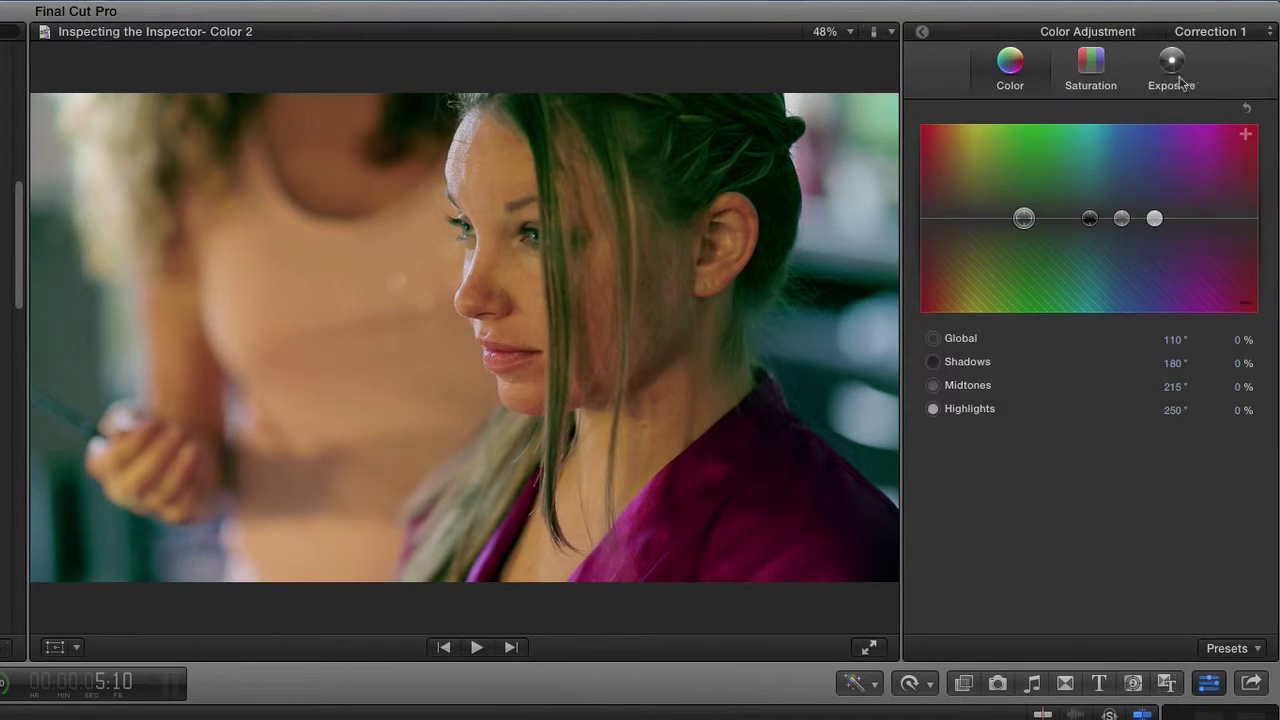
click(1171, 64)
click(1018, 64)
click(1090, 64)
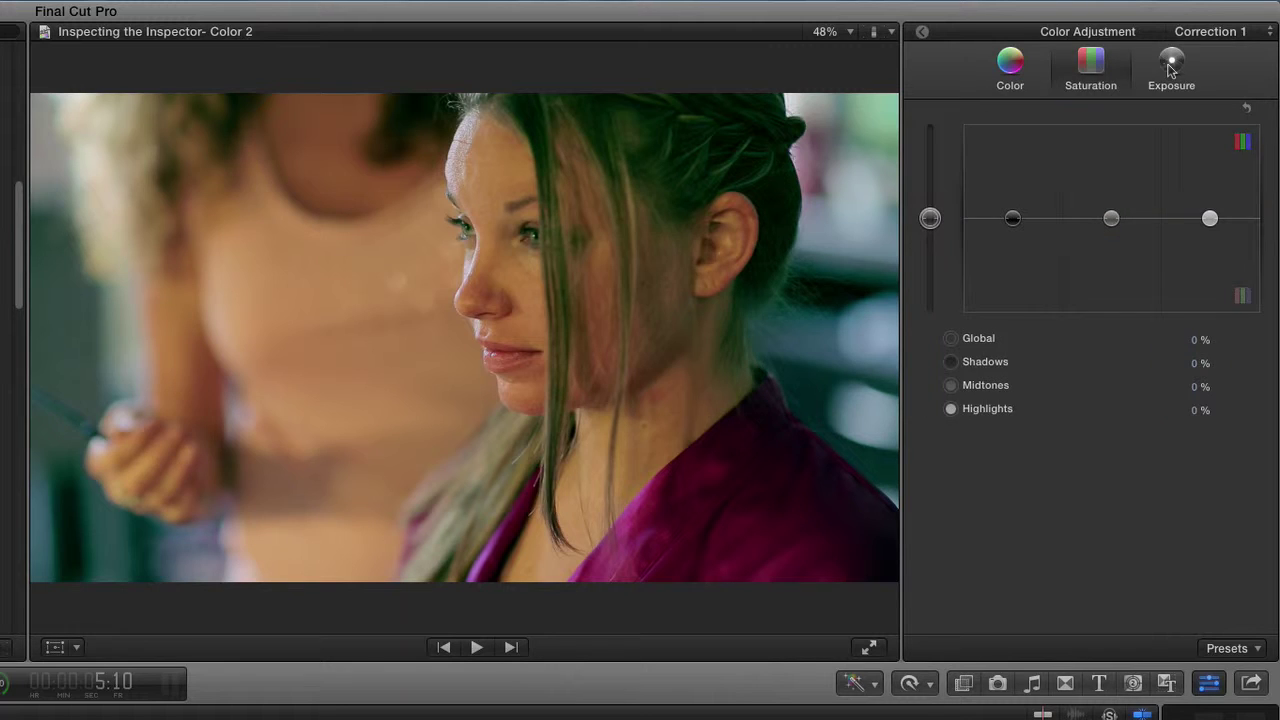
click(1171, 64)
click(1013, 66)
click(1090, 64)
click(1171, 64)
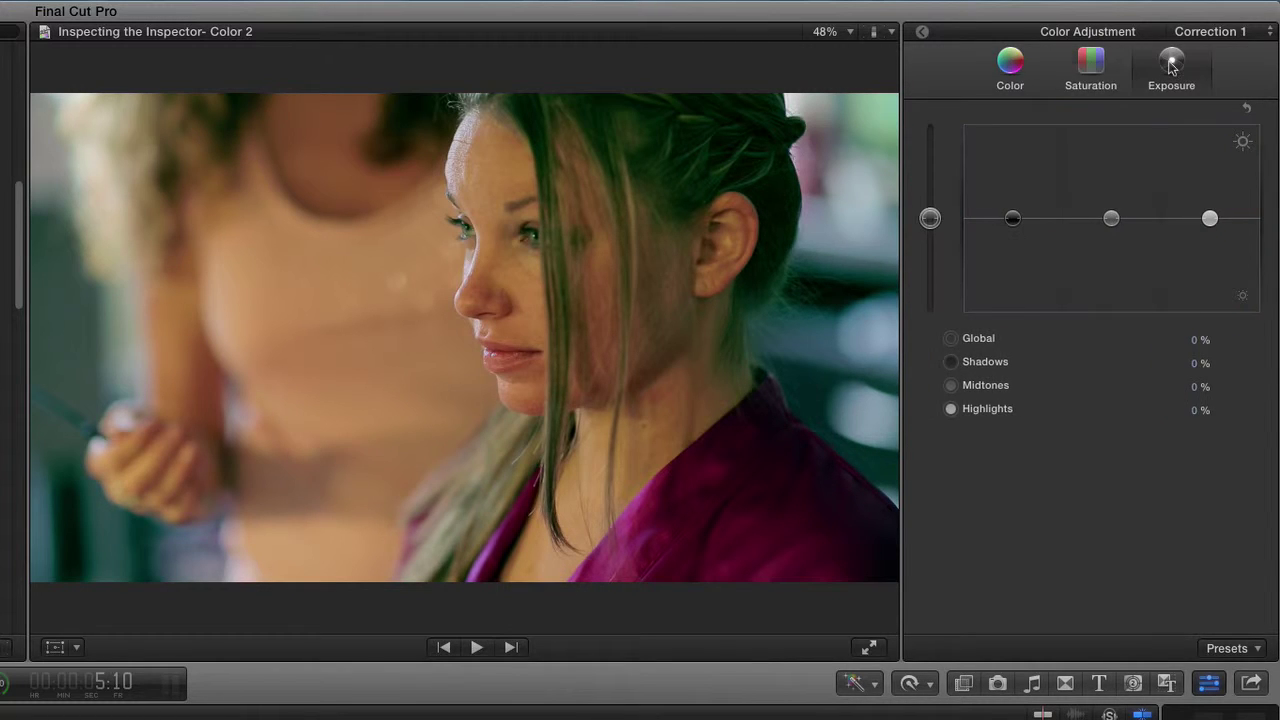
click(1018, 66)
click(923, 32)
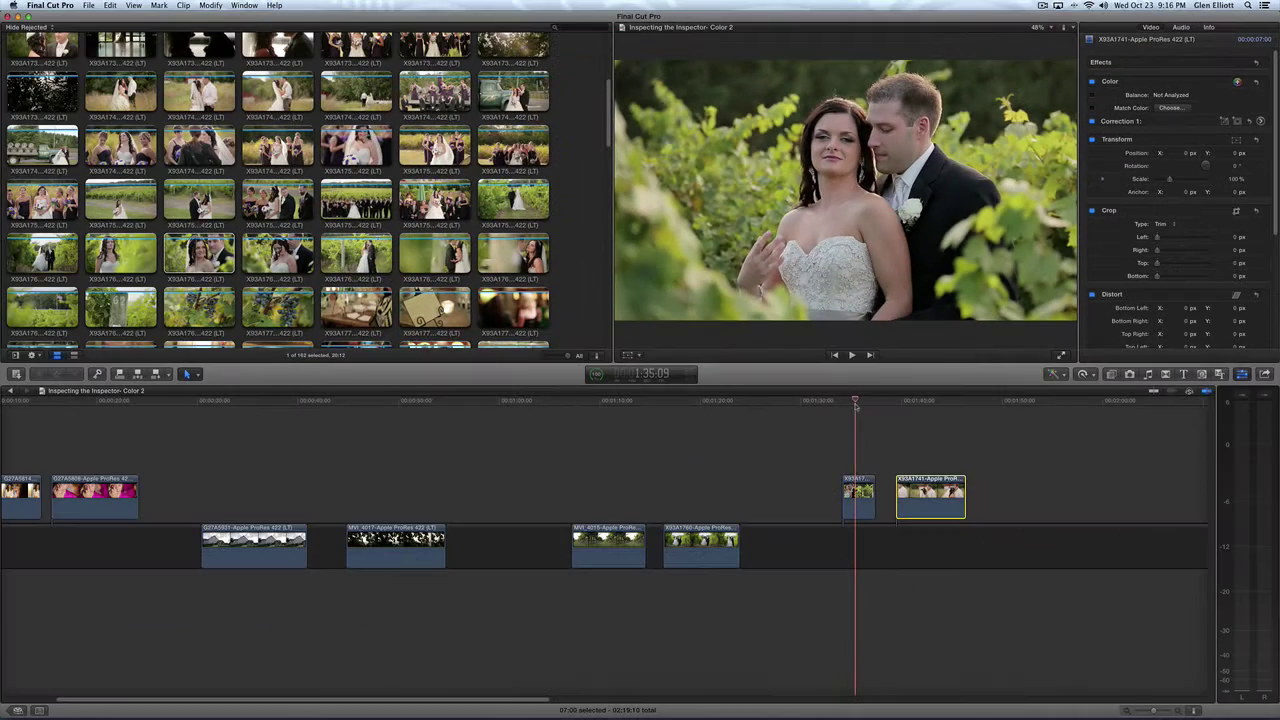
- Match the color of clip X93A1762 to a frame of clip X93A1741, apply the match and compare both clips
click(858, 495)
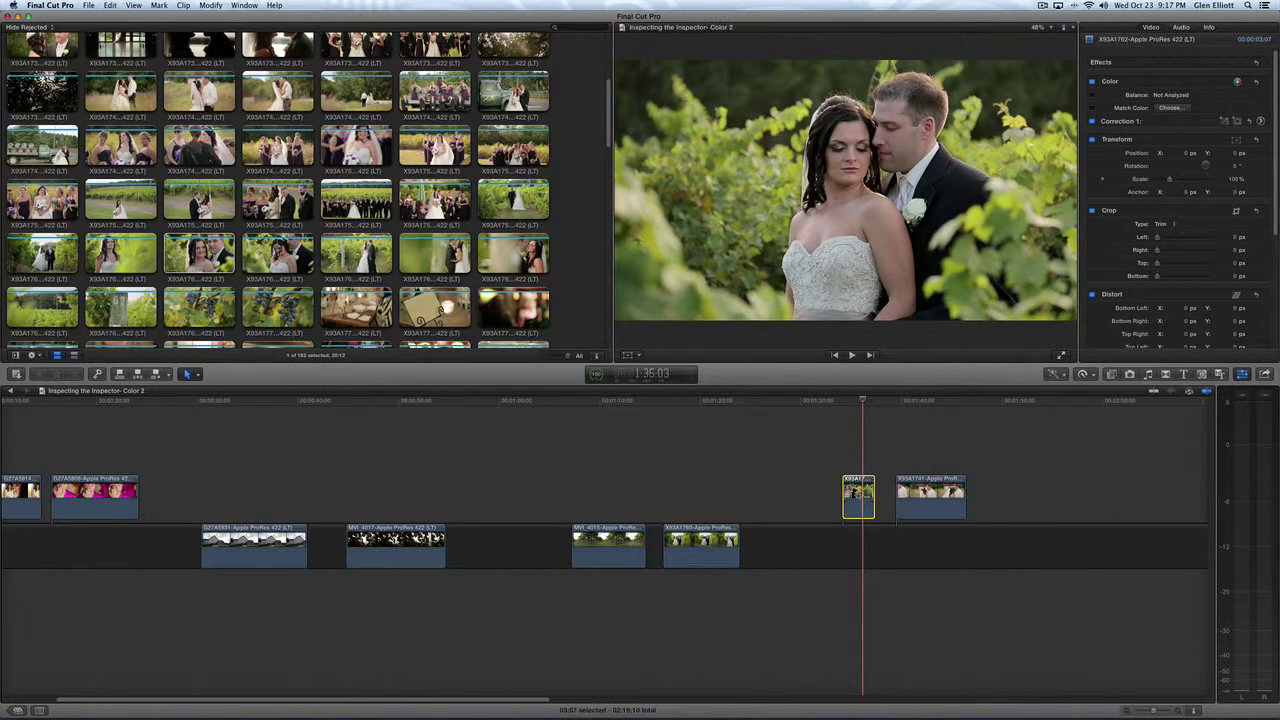
click(1092, 108)
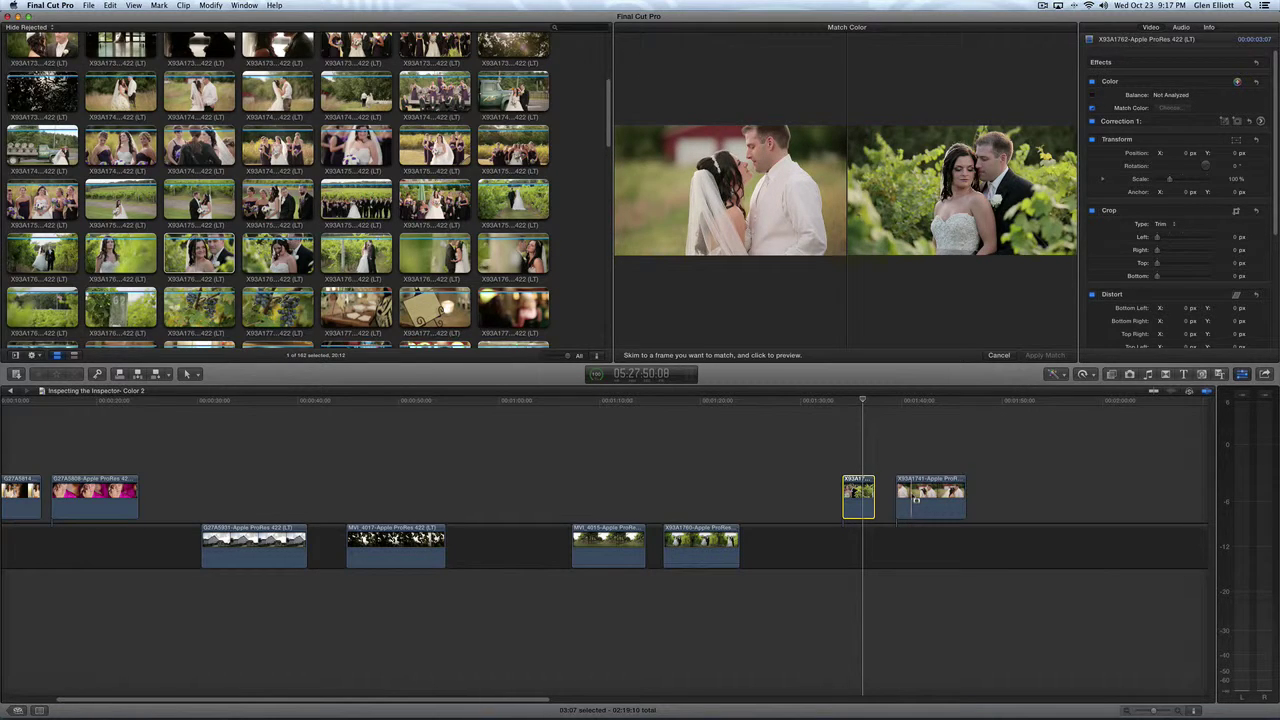
click(916, 498)
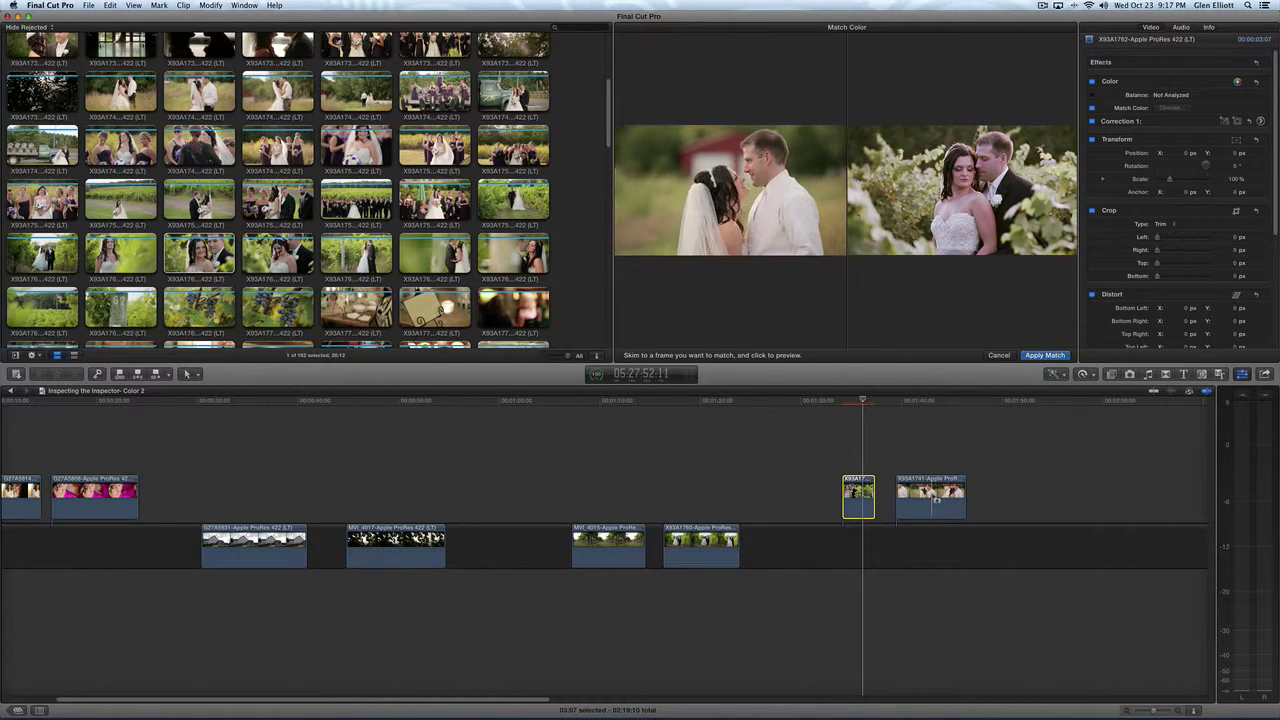
click(906, 500)
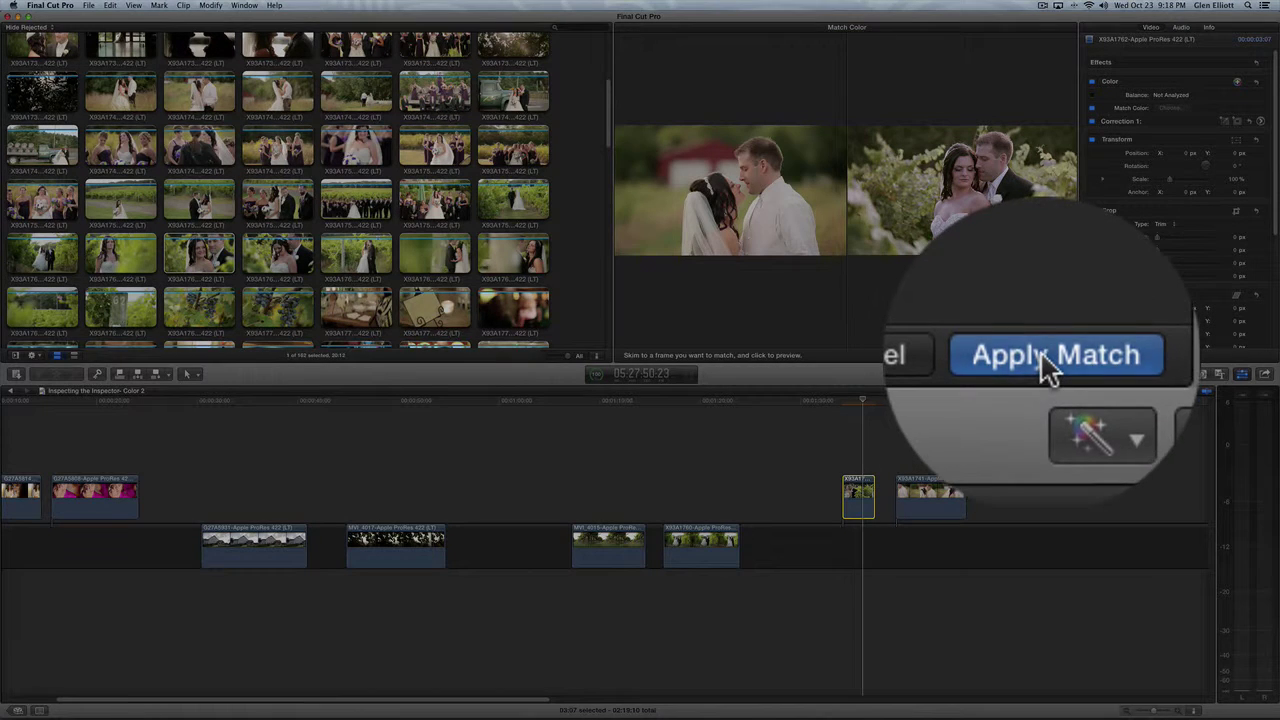
click(1042, 357)
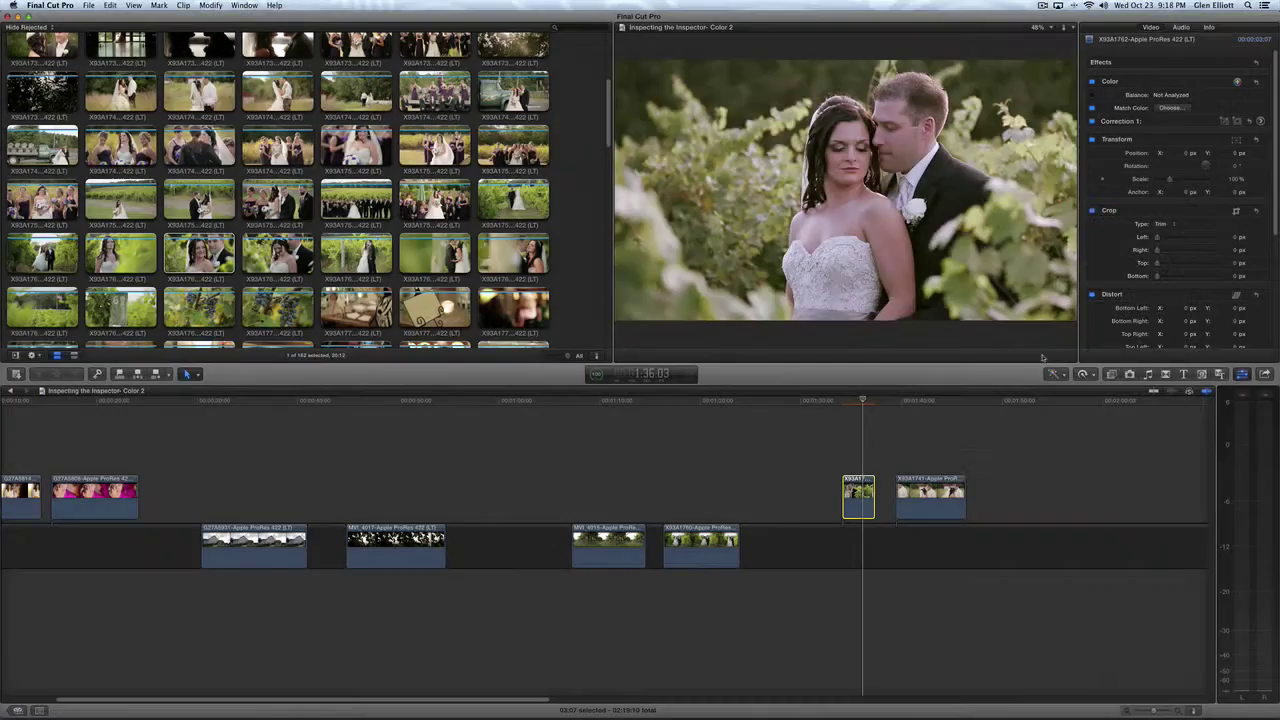
key(l)
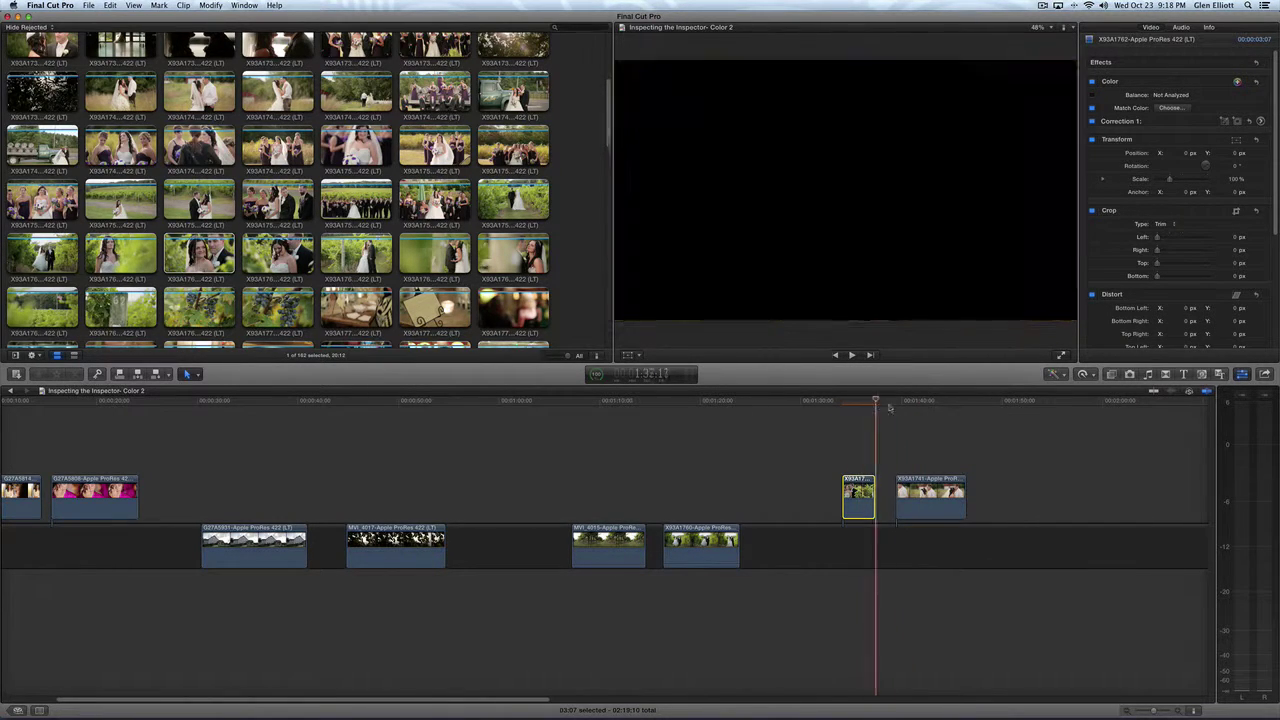
drag(950, 490, 930, 490)
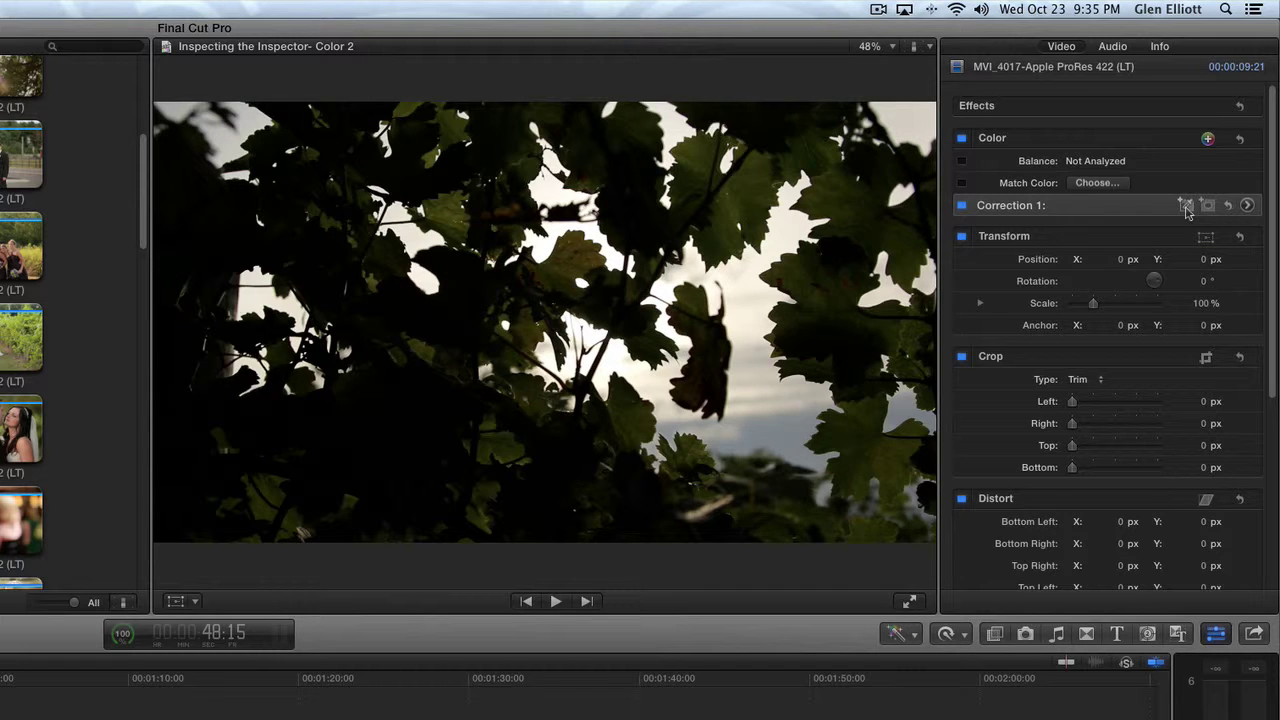
- Add a color mask to Correction 1 of building clip G27A5931, sampling the sky and widening the mask's color range
key(Up)
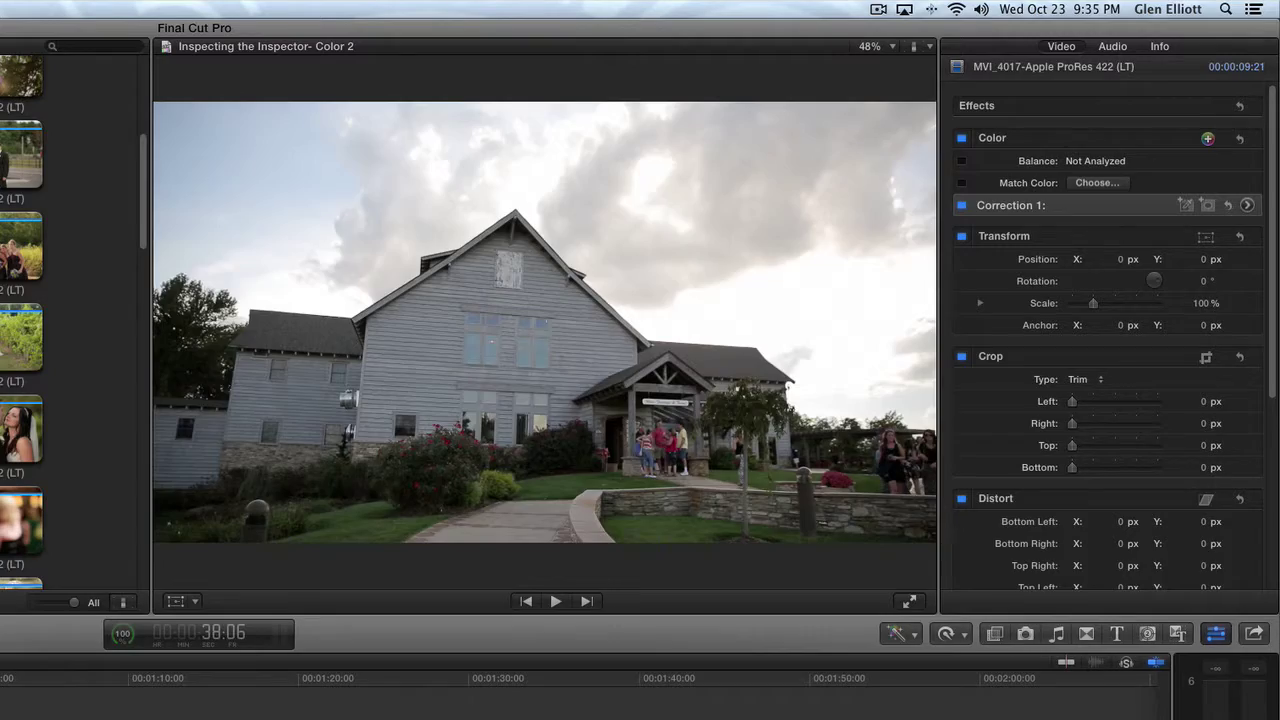
key(Down)
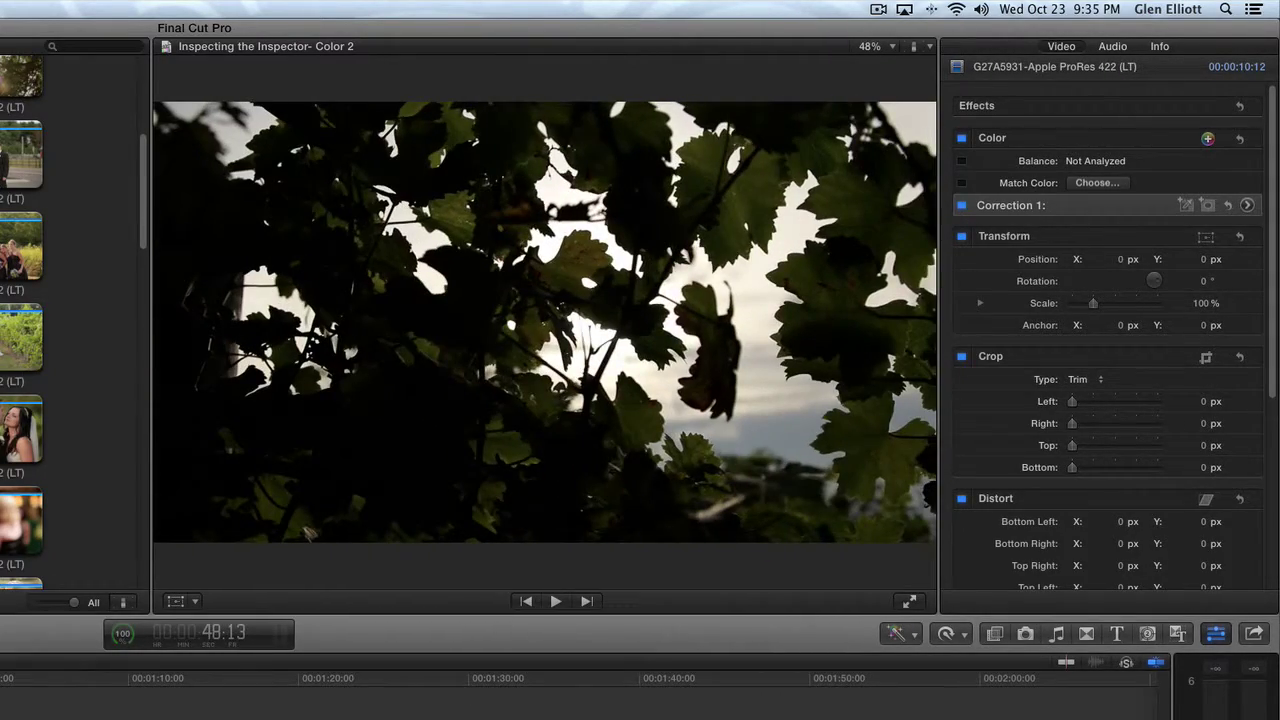
key(Up)
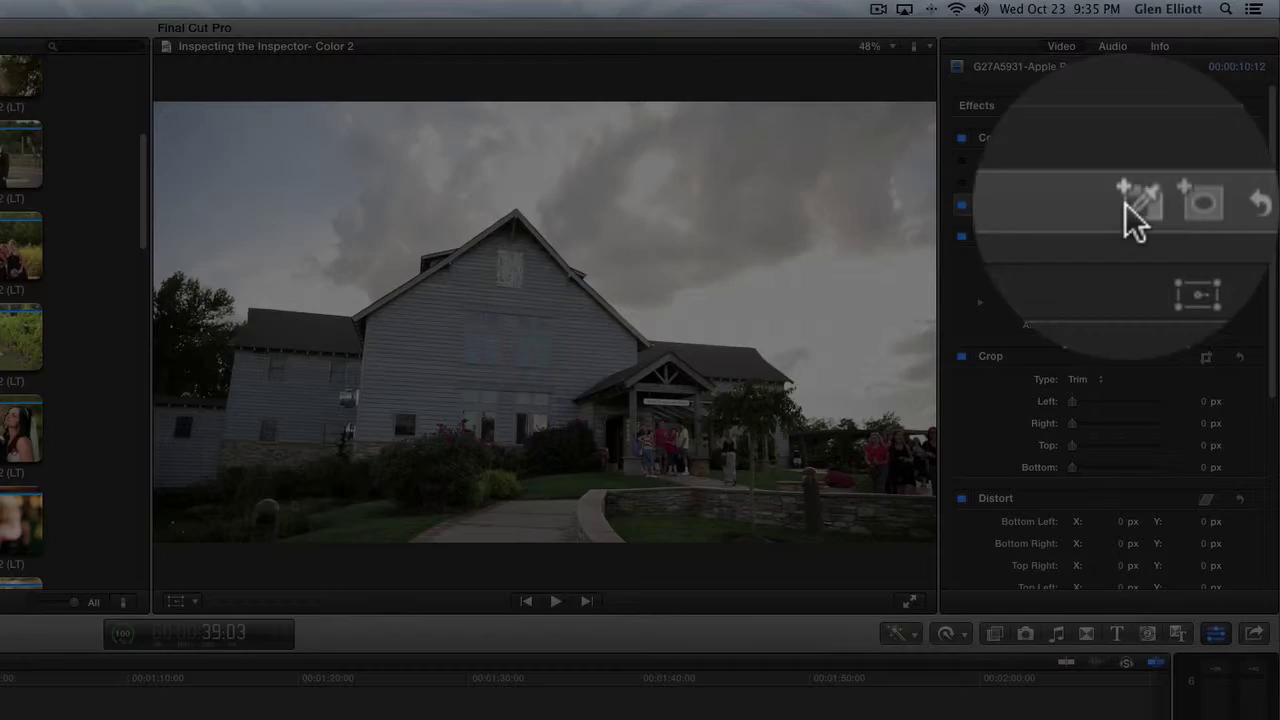
click(1125, 210)
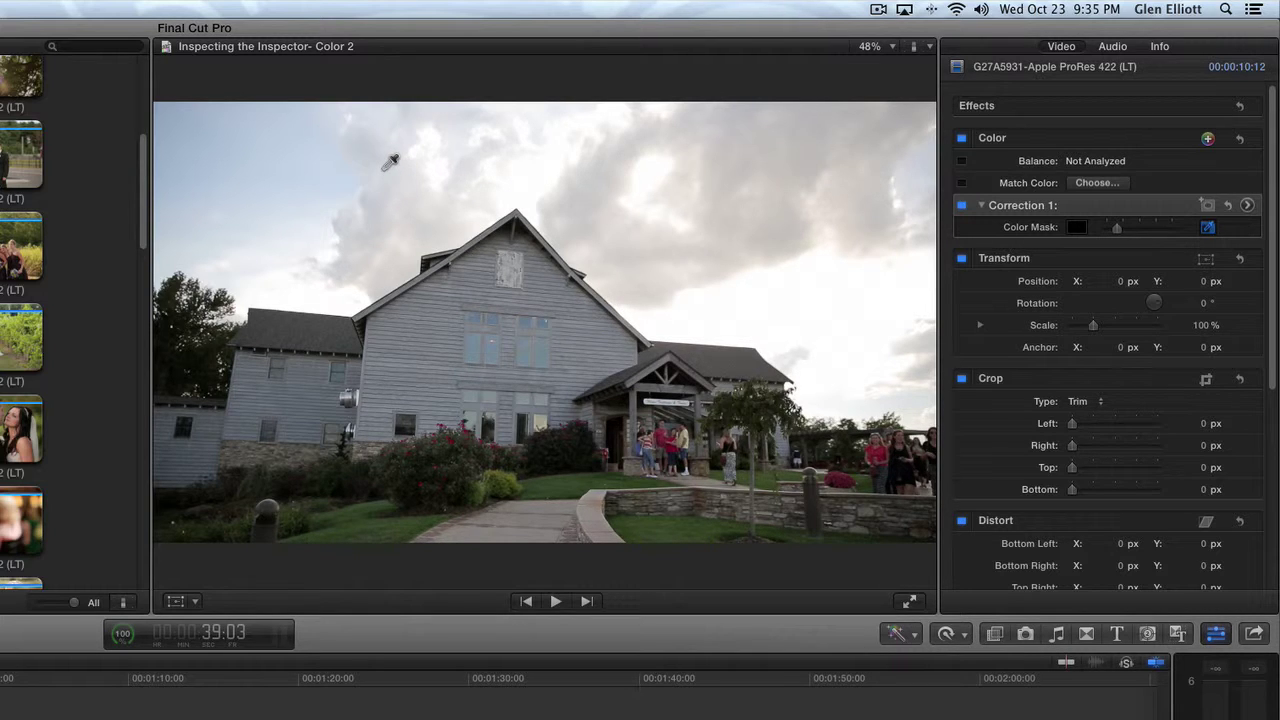
drag(384, 168, 318, 149)
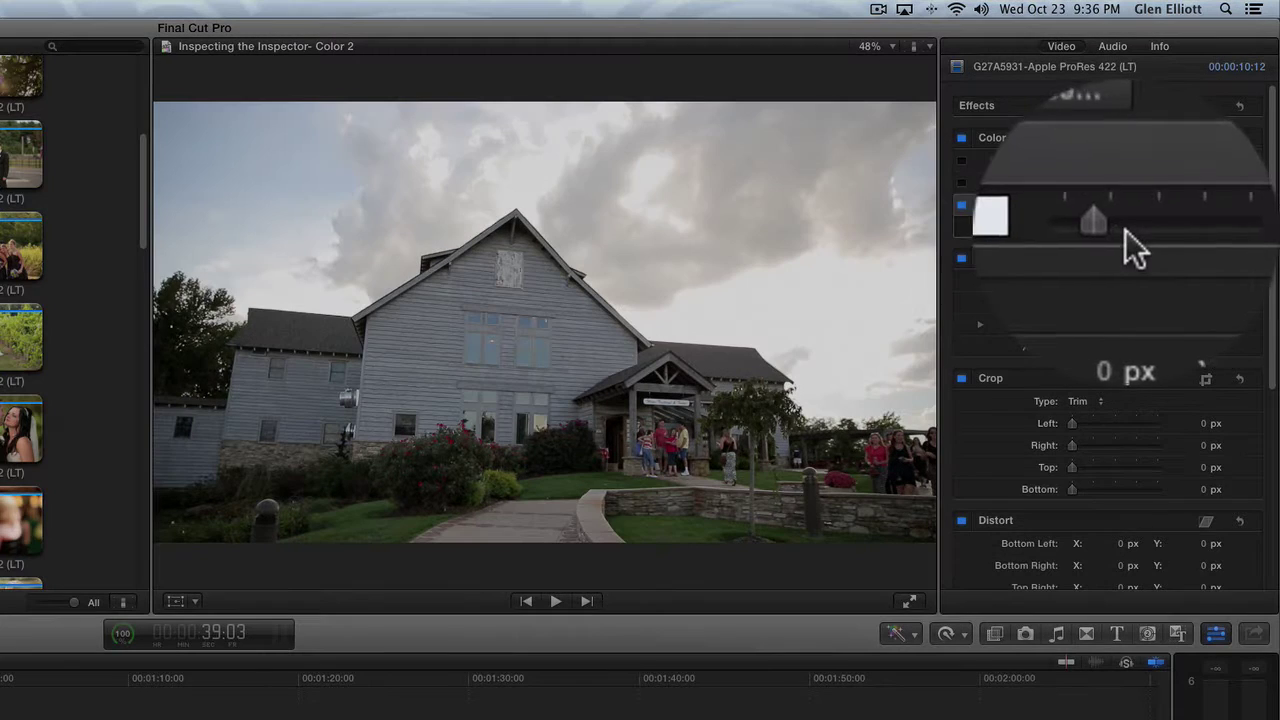
click(1117, 228)
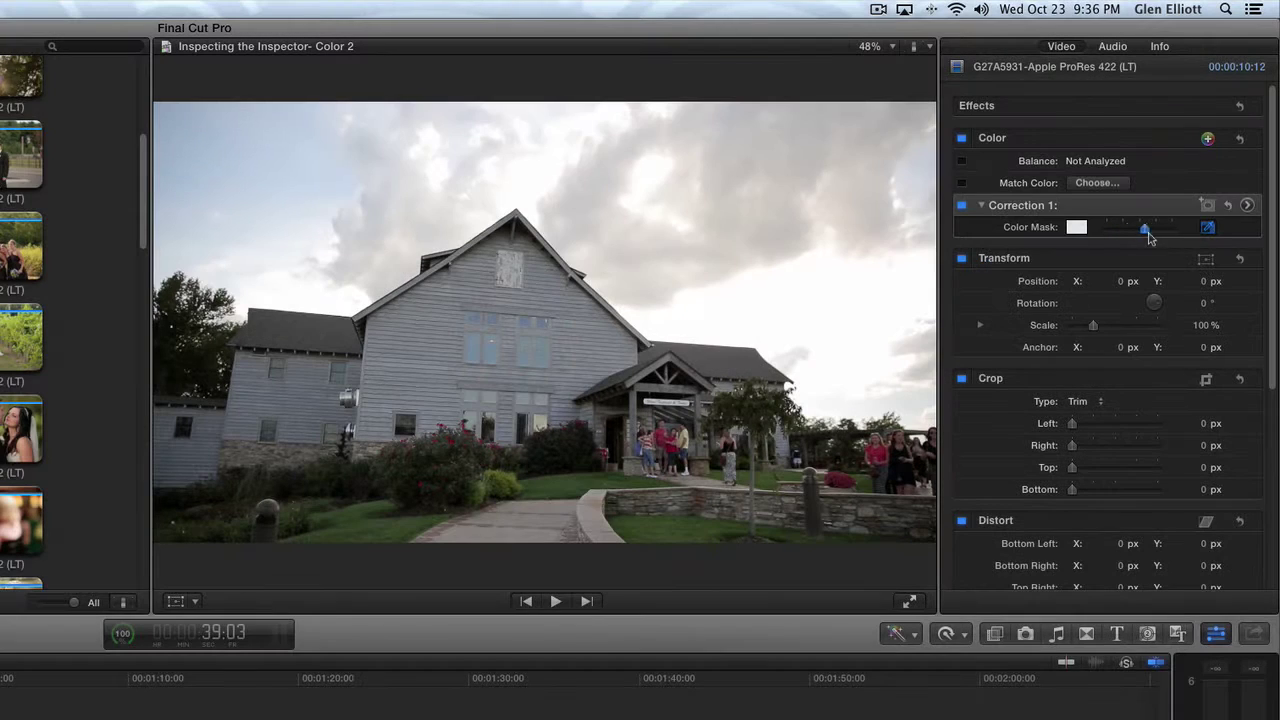
drag(1180, 244, 1124, 236)
drag(1123, 233, 1169, 235)
- Inside the sky mask, lower the midtone exposure to -39% and the highlight exposure to -2%
click(1248, 206)
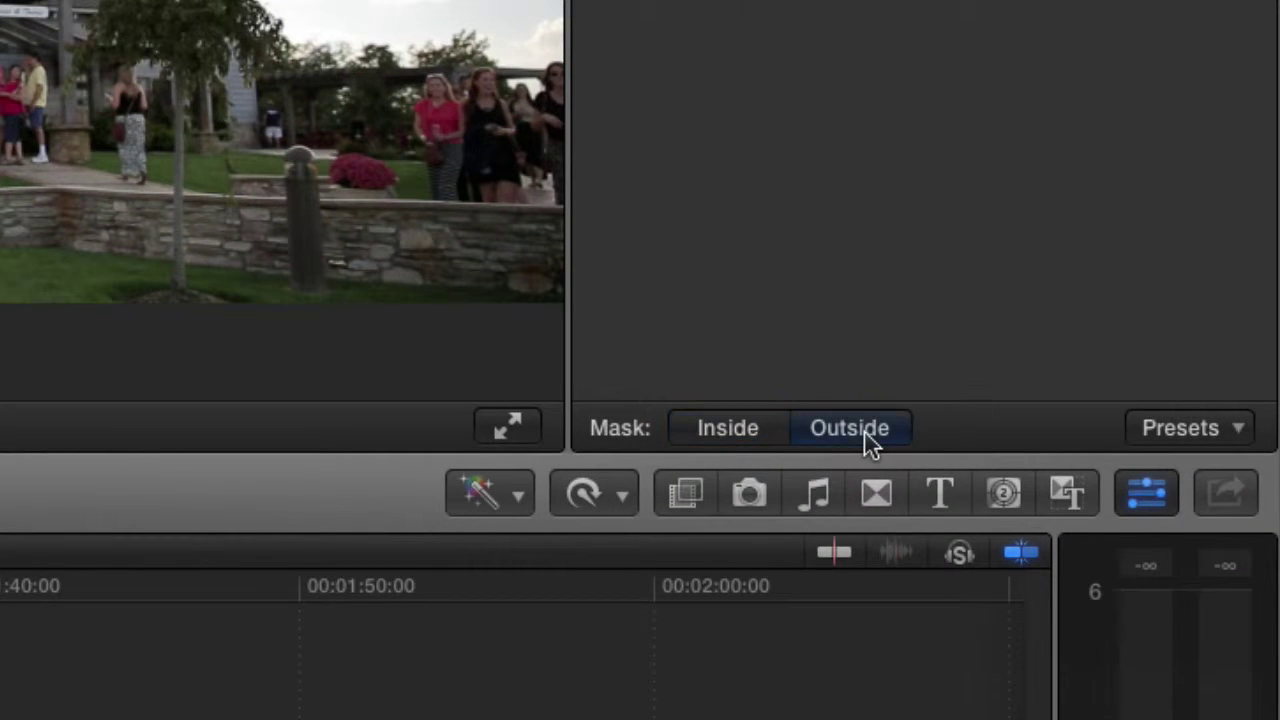
click(742, 438)
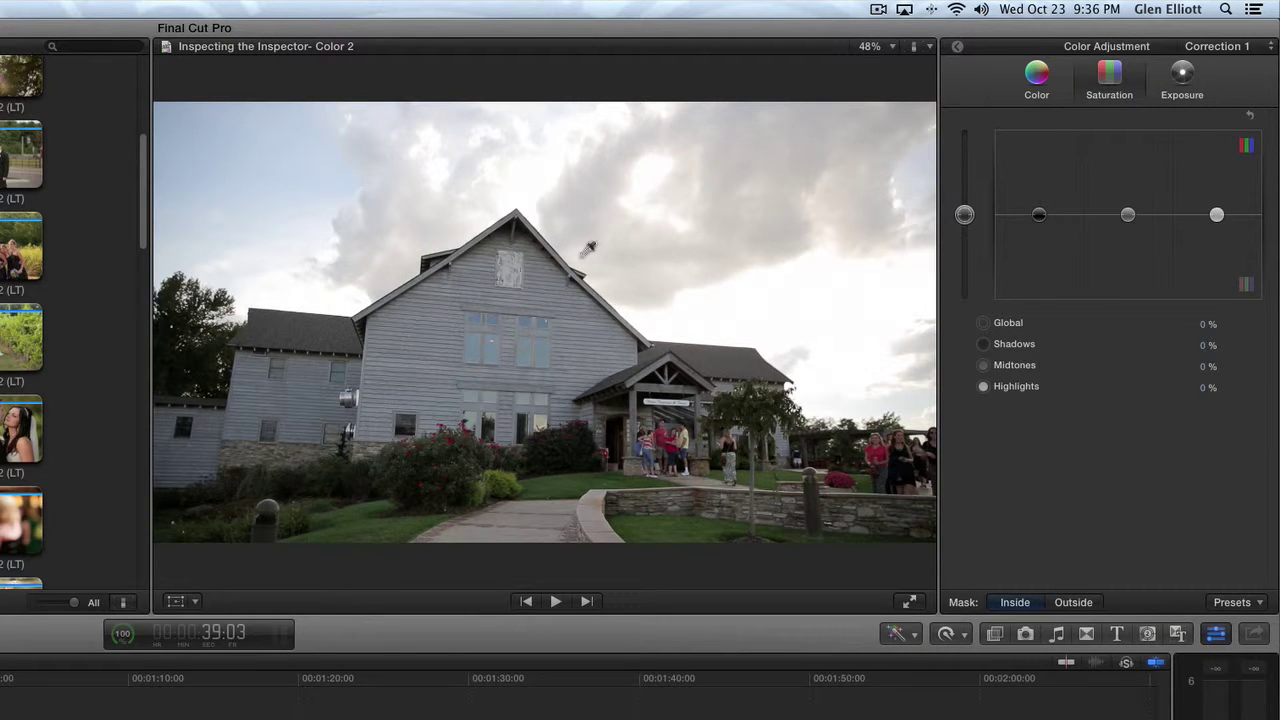
click(1094, 600)
click(1016, 603)
click(1182, 80)
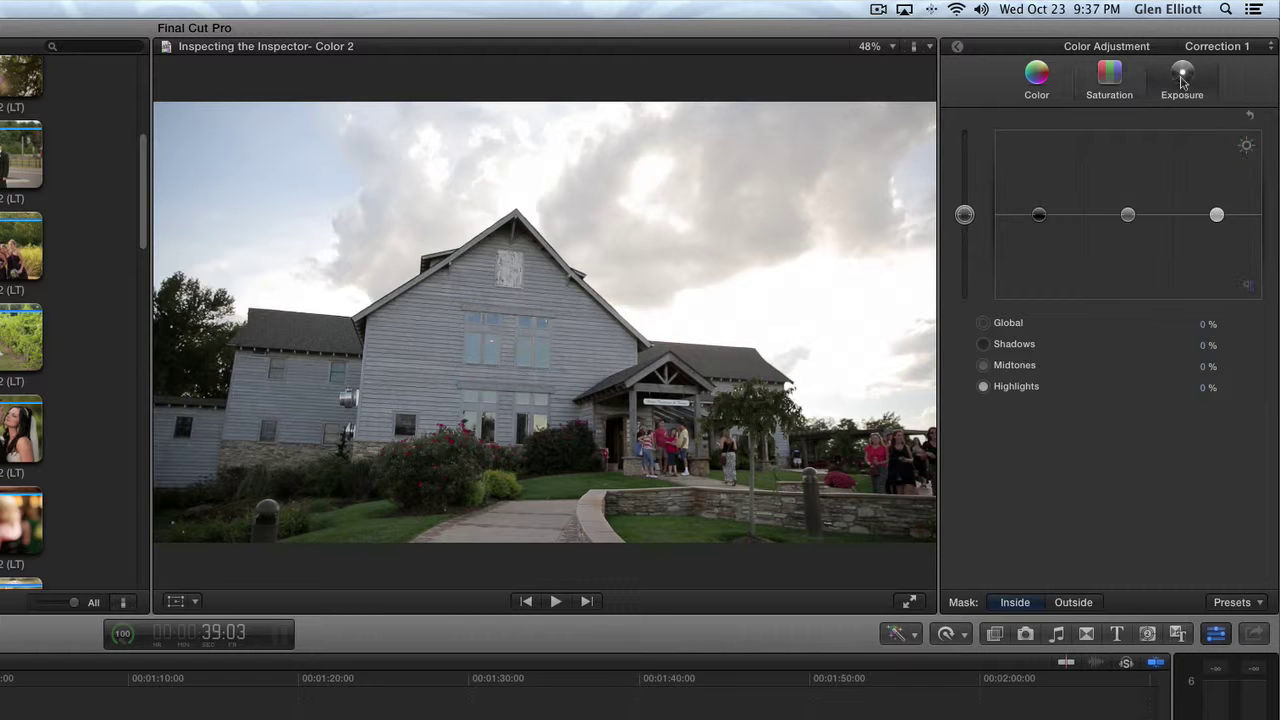
drag(1131, 217, 1133, 251)
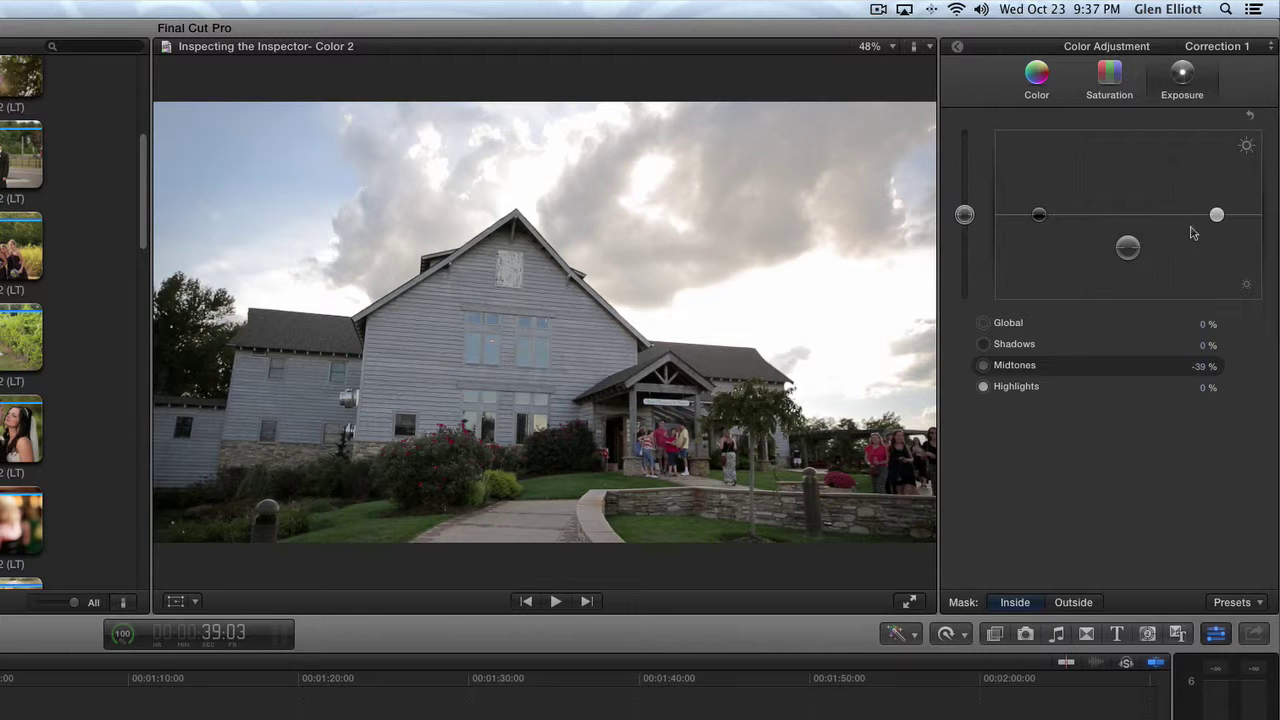
drag(1217, 215, 1217, 218)
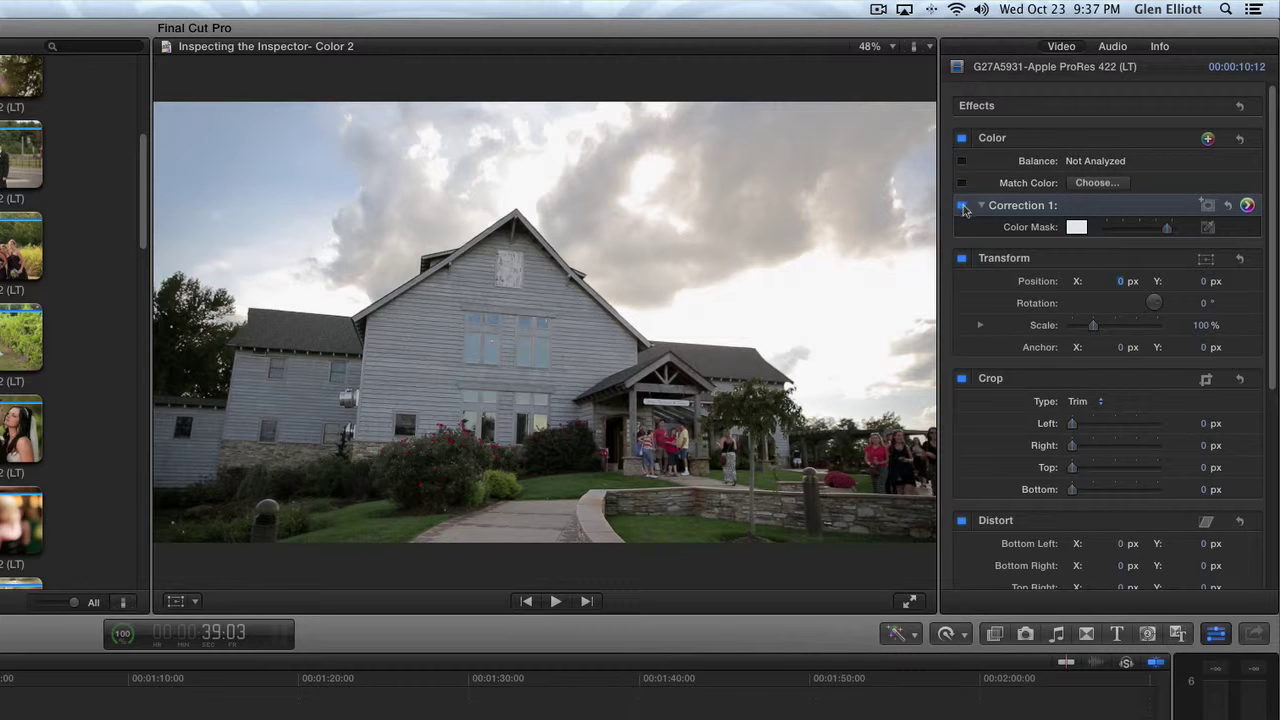
- Switch Correction 1 off and on repeatedly to compare the sky with and without the correction
click(963, 206)
click(963, 206)
click(963, 206)
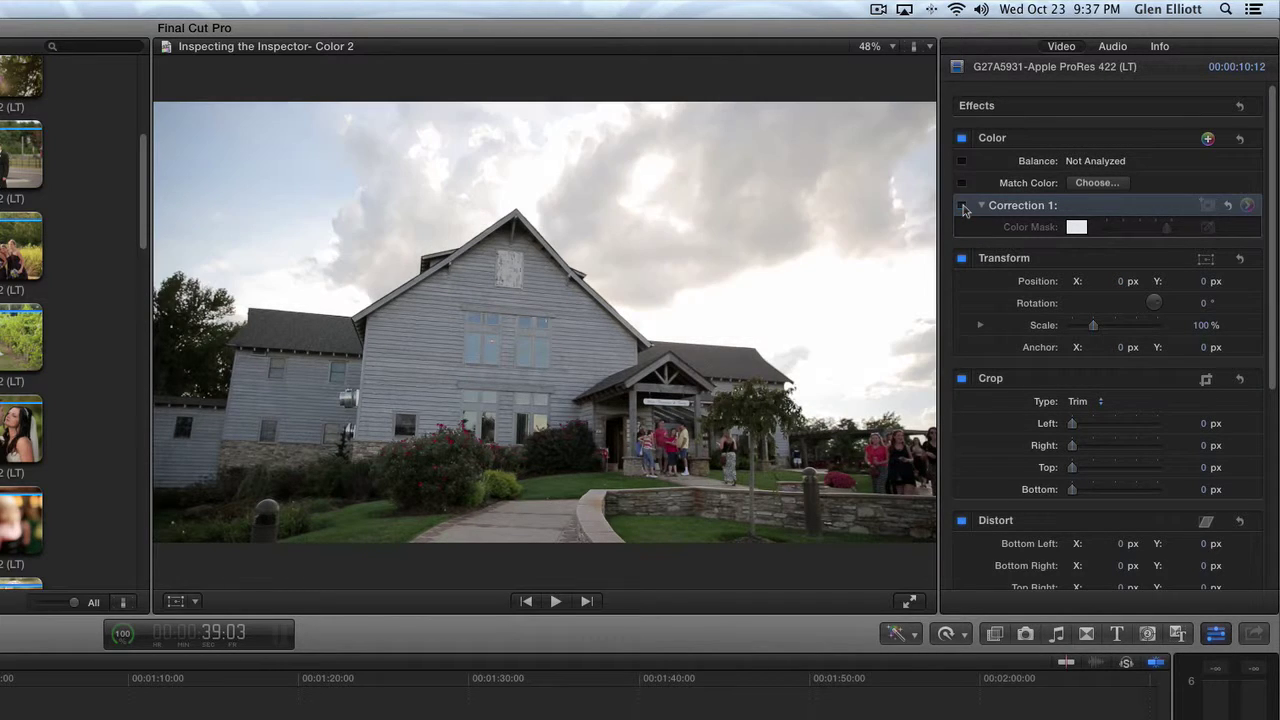
click(963, 206)
click(963, 206)
click(963, 206)
- Inside the sky mask, set the global saturation to 21% and the midtone exposure to -52%
click(1245, 205)
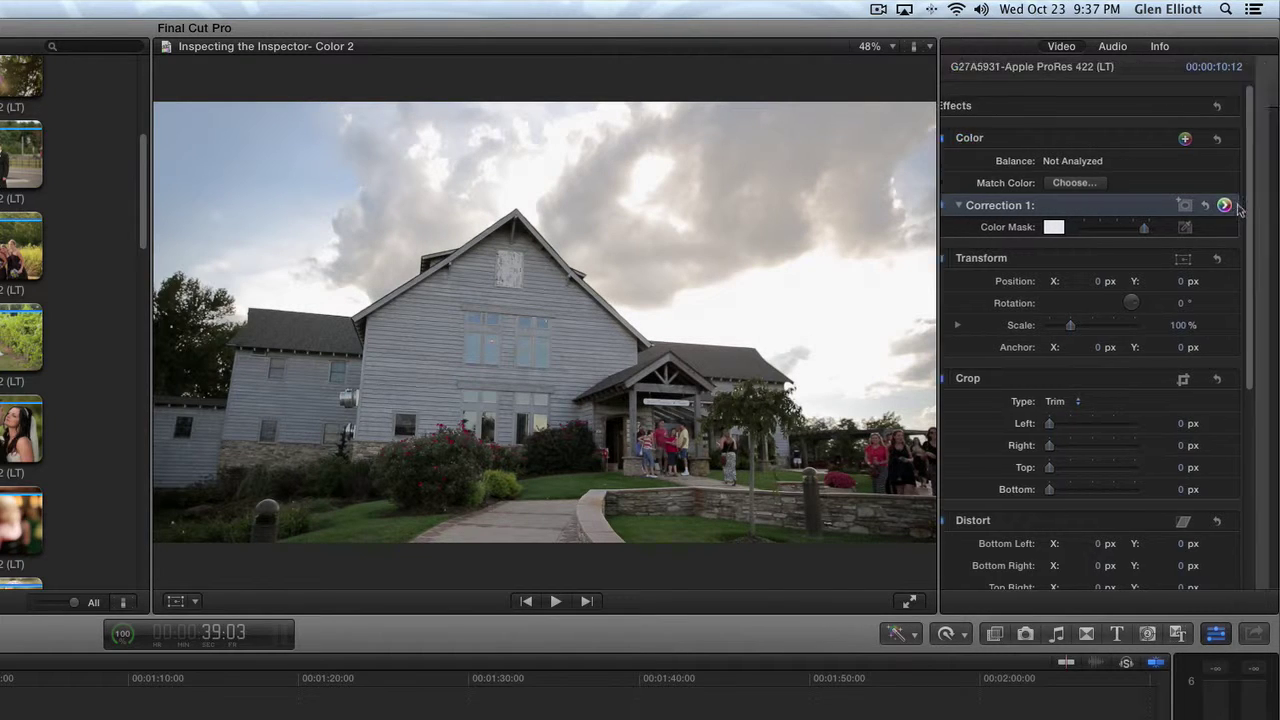
click(1107, 85)
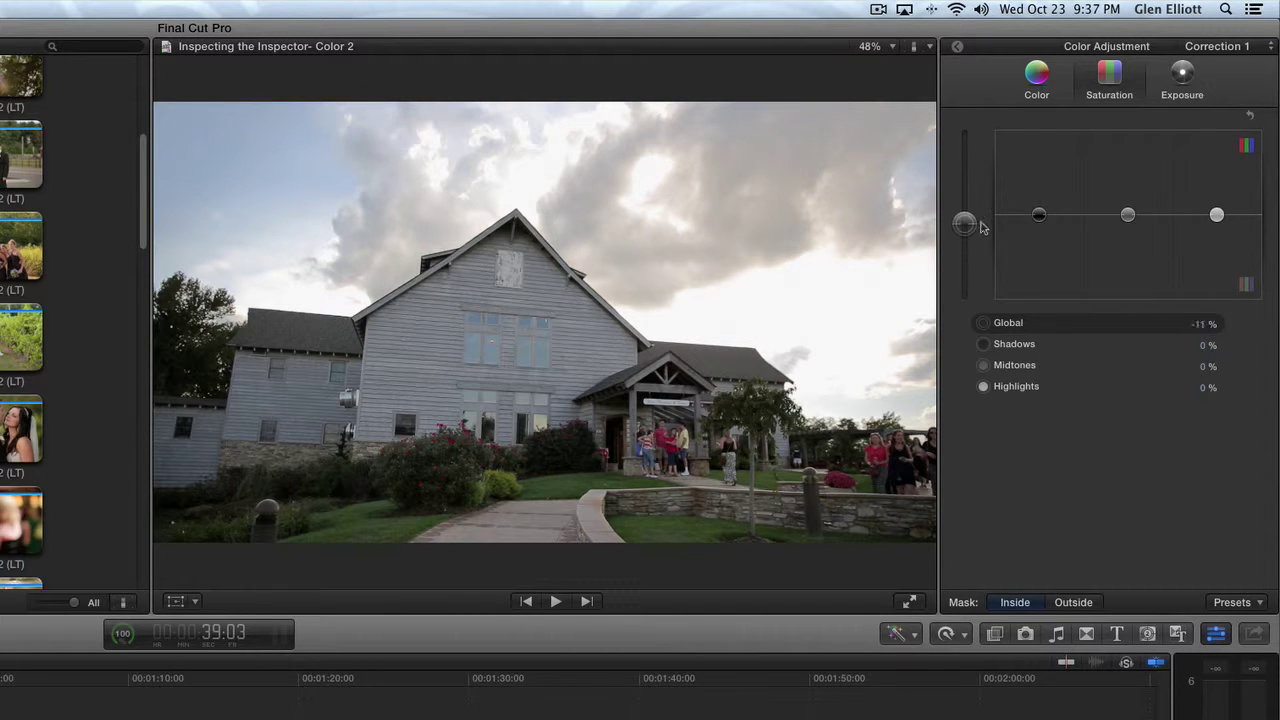
click(1042, 92)
mouse_move(1137, 216)
mouse_down()
mouse_move(1137, 190)
mouse_move(1135, 210)
mouse_up()
click(1109, 80)
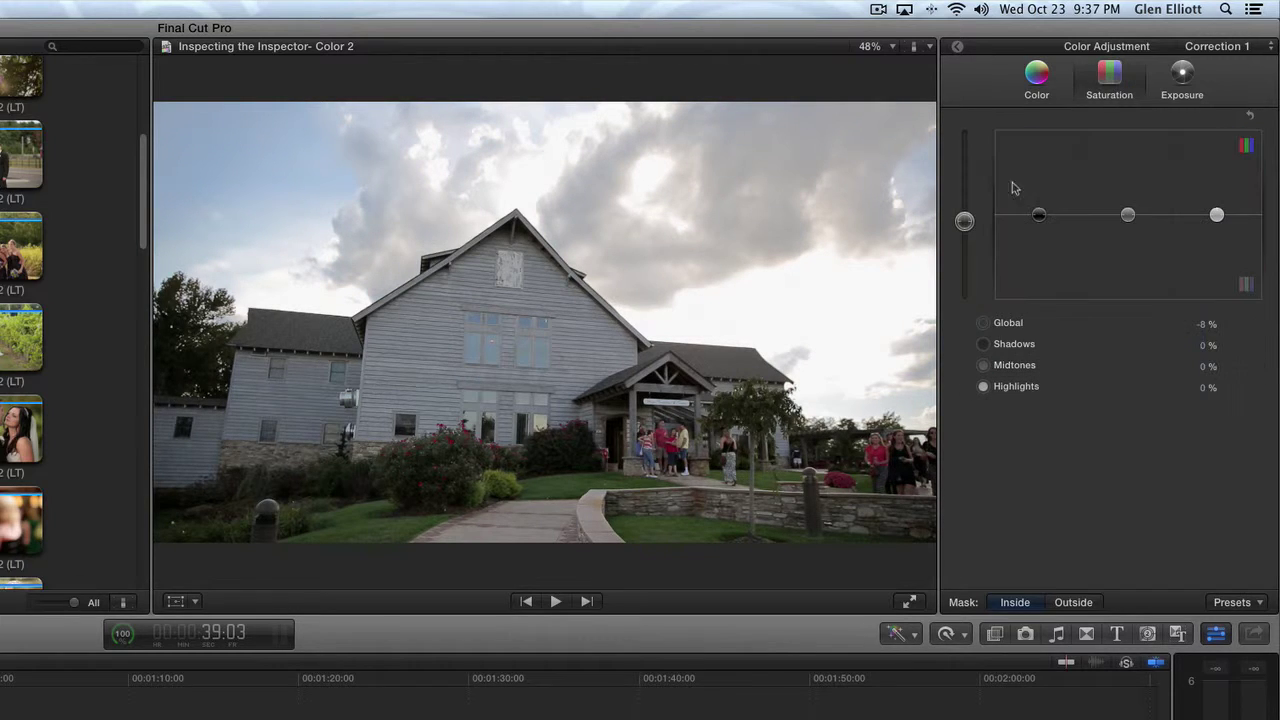
drag(964, 221, 964, 197)
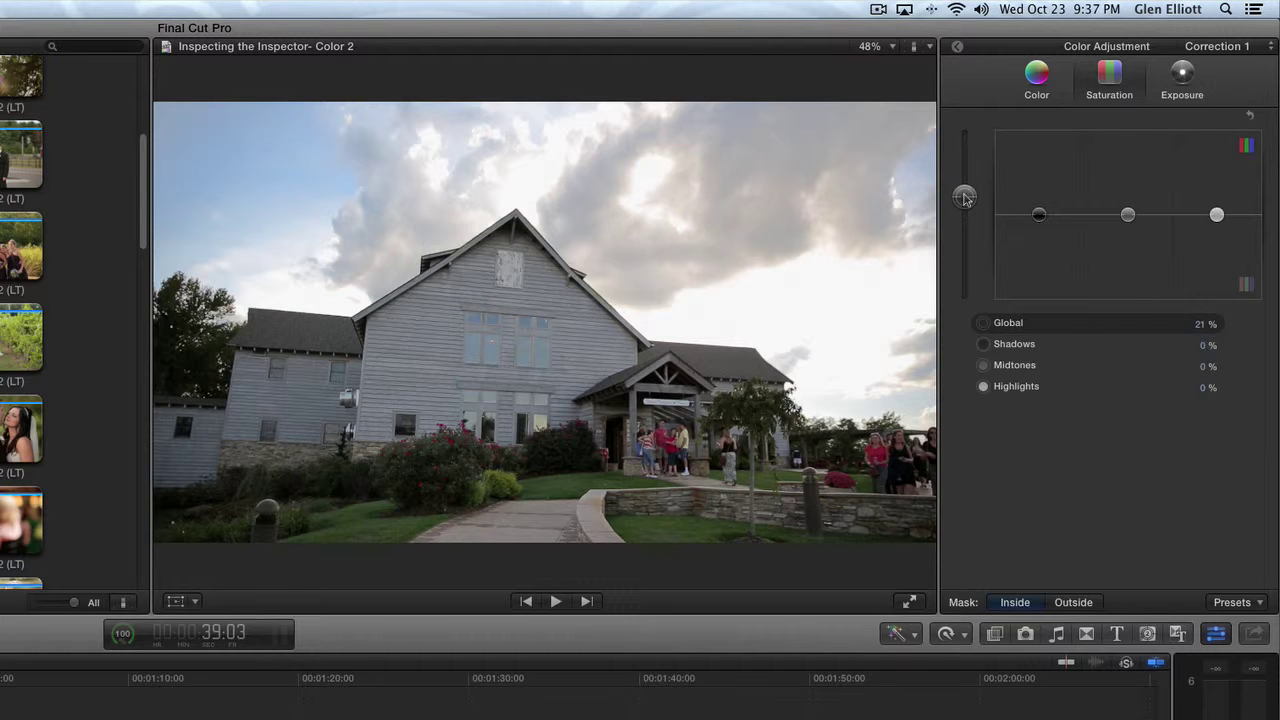
click(1167, 88)
drag(1128, 250, 1128, 262)
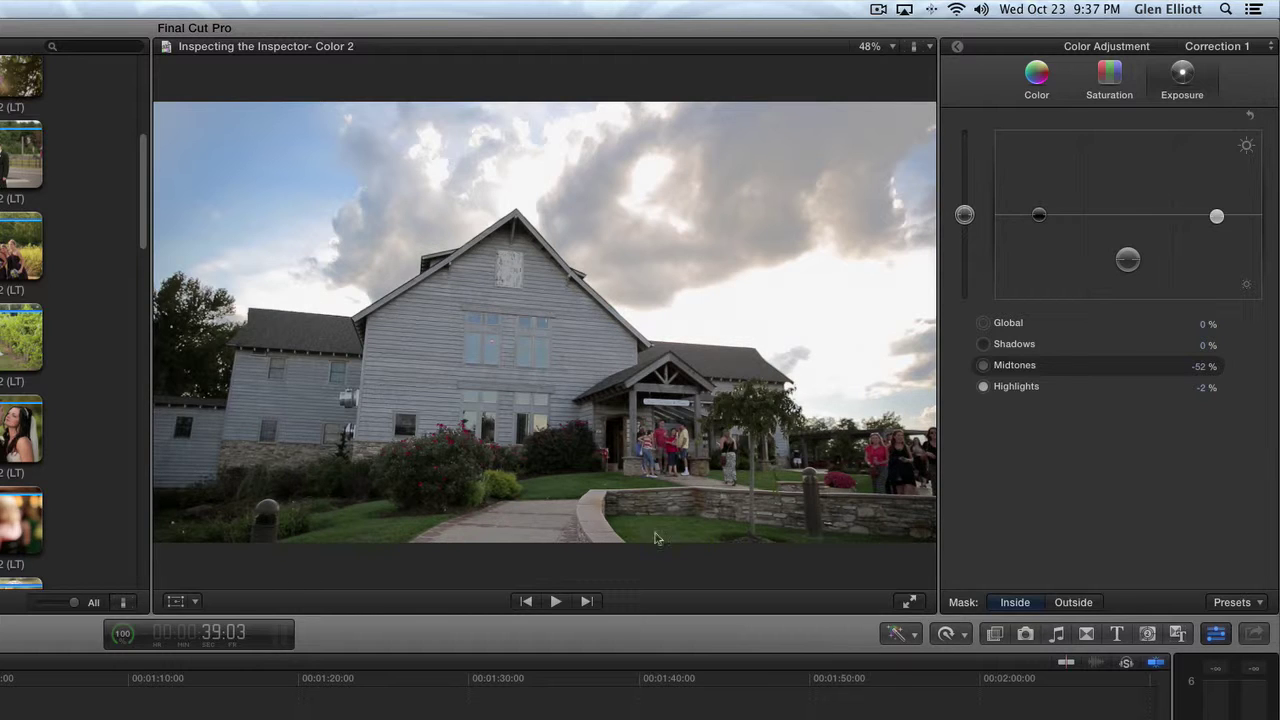
- Outside the sky mask, raise the midtone exposure to 5% and the highlight exposure to 8%
click(1078, 601)
drag(1130, 219, 1128, 211)
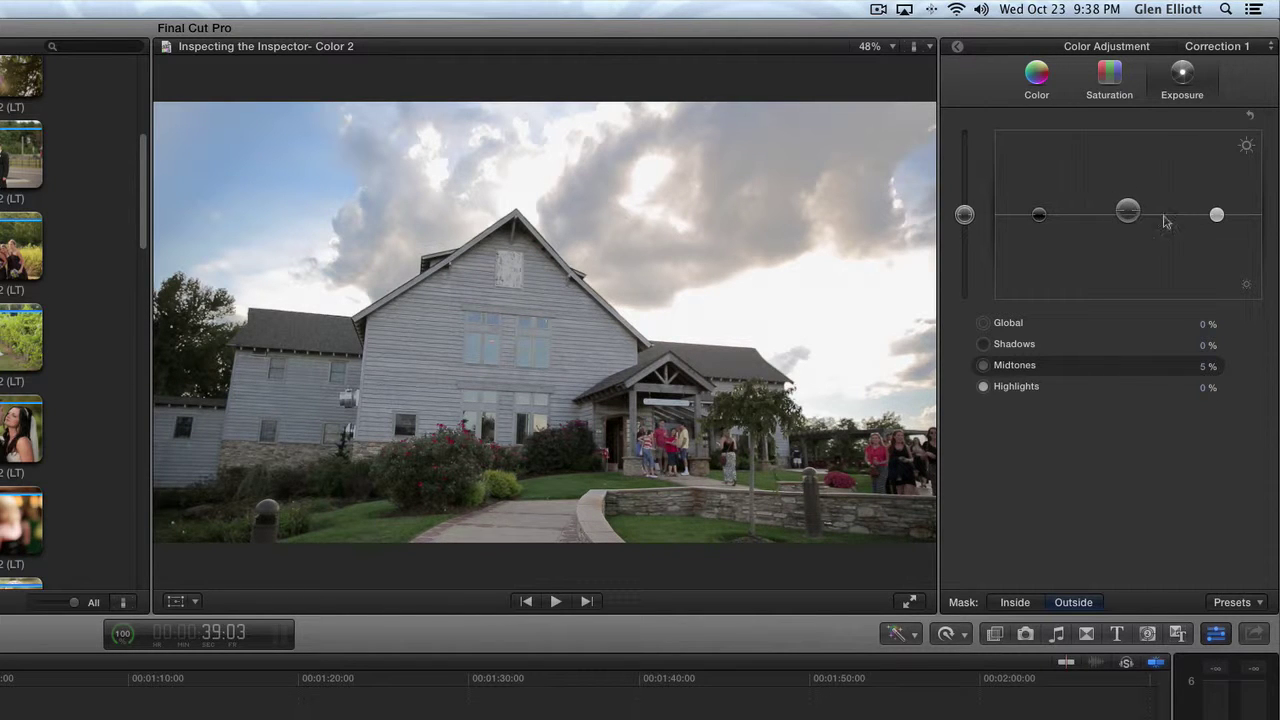
drag(1216, 215, 1216, 207)
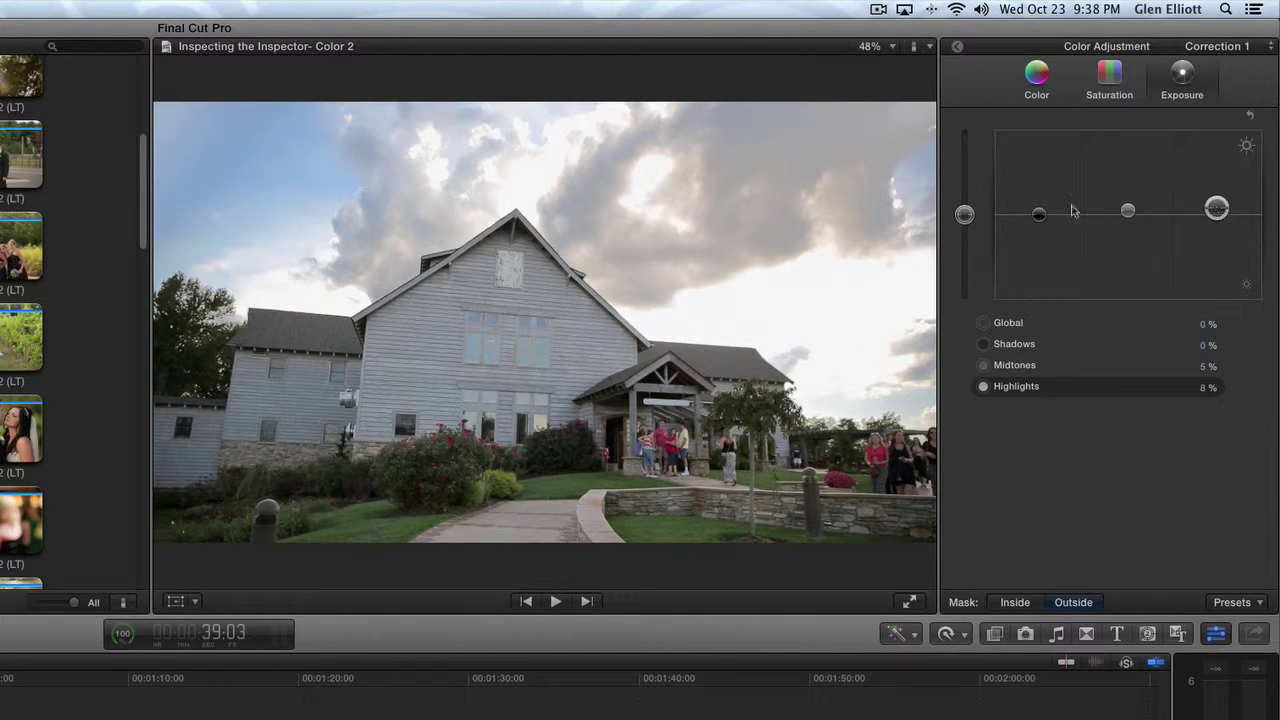
- Outside the sky mask, set the shadow exposure to -3% and the midtone exposure to 7%, and raise the highlight exposure further
click(1040, 215)
drag(1041, 218, 1042, 220)
drag(1130, 215, 1128, 210)
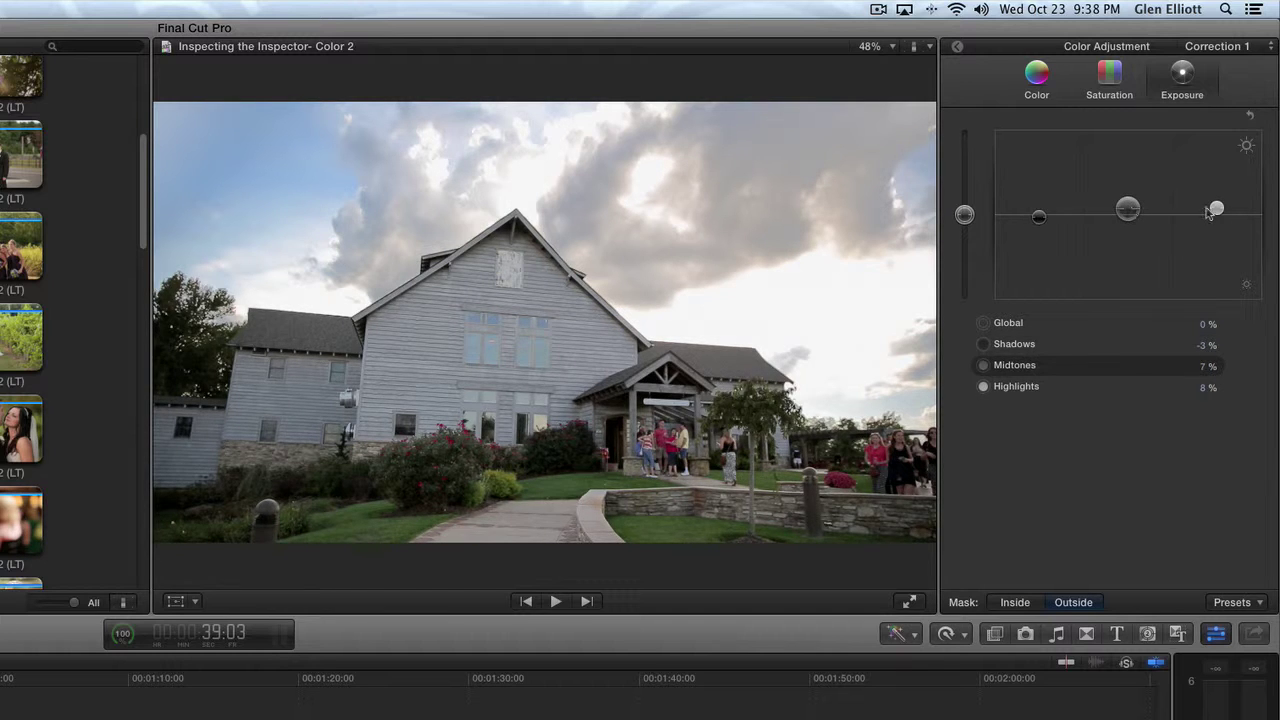
drag(1217, 210, 1217, 203)
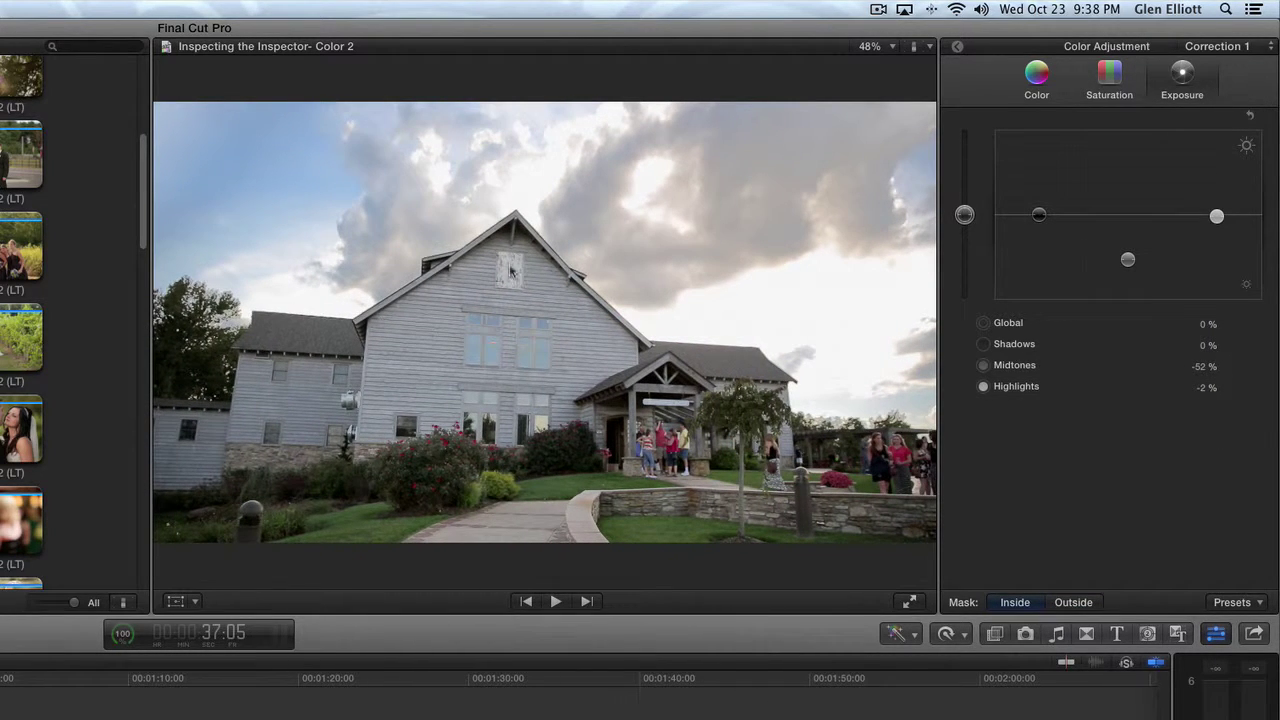
- Return to the clip's effect settings and toggle Correction 1 repeatedly to compare the building shot before and after
click(955, 48)
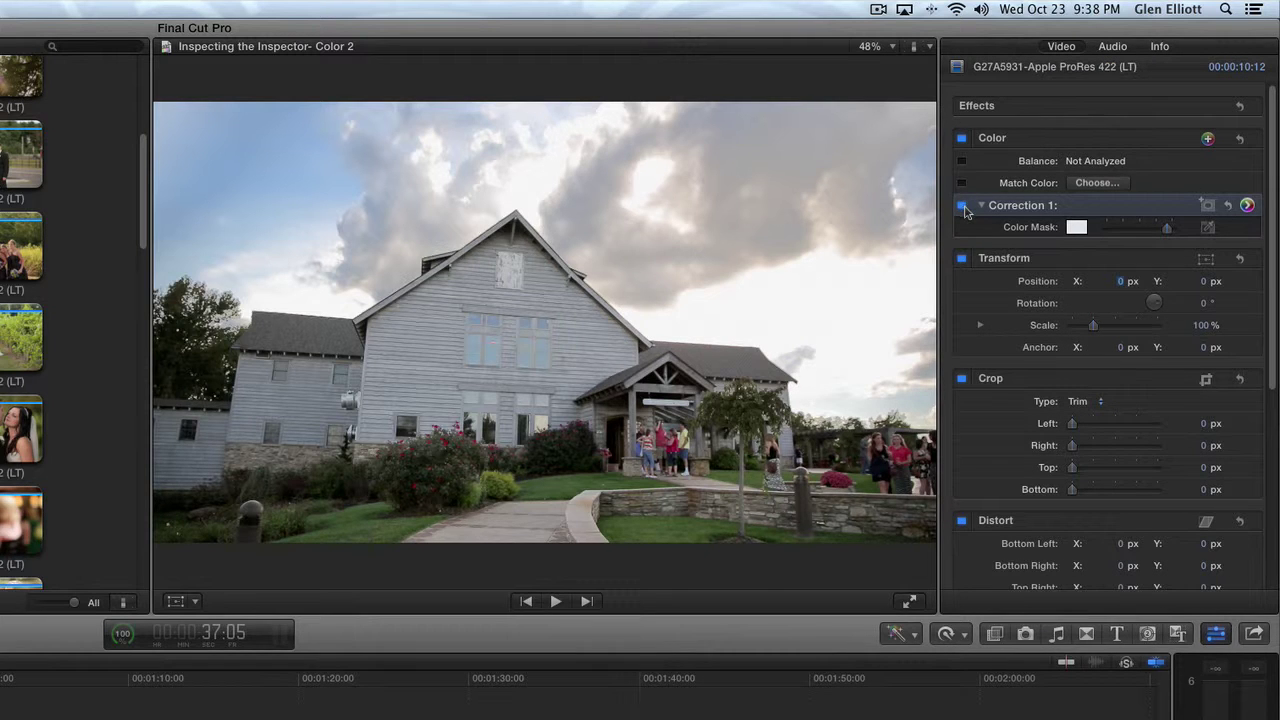
click(962, 205)
click(962, 205)
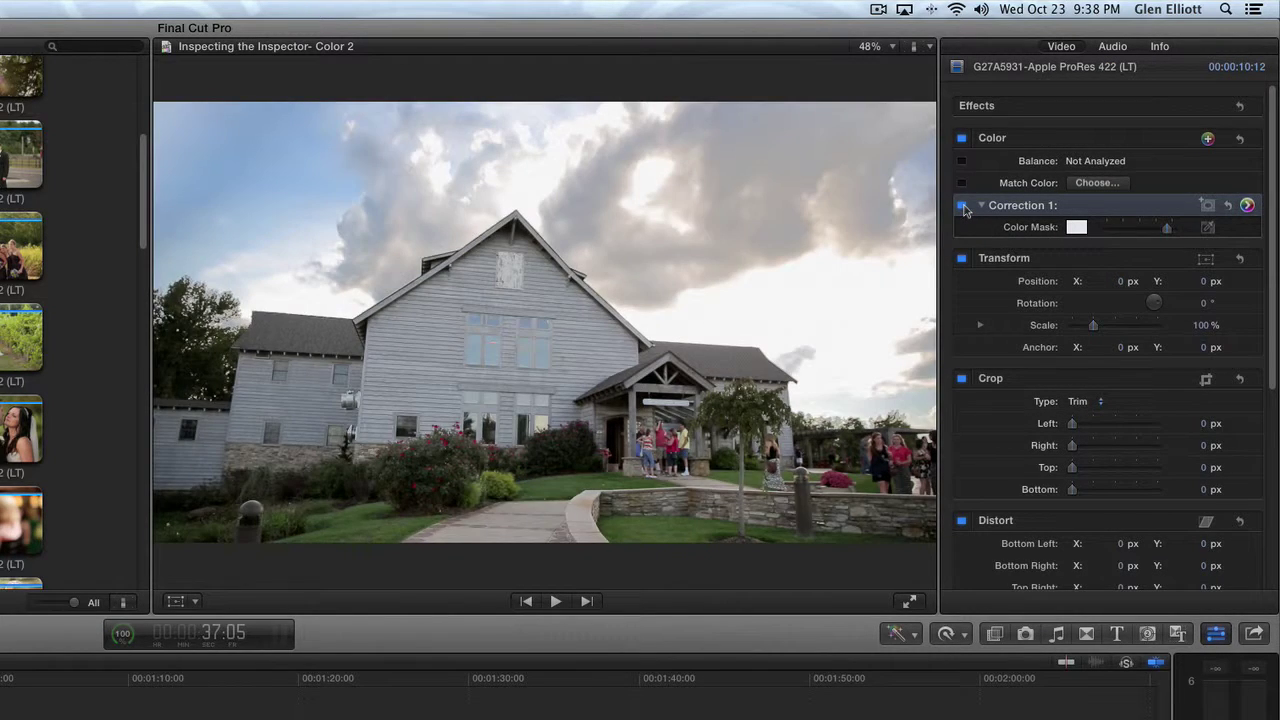
click(962, 205)
click(962, 205)
click(962, 205)
click(962, 205)
click(962, 205)
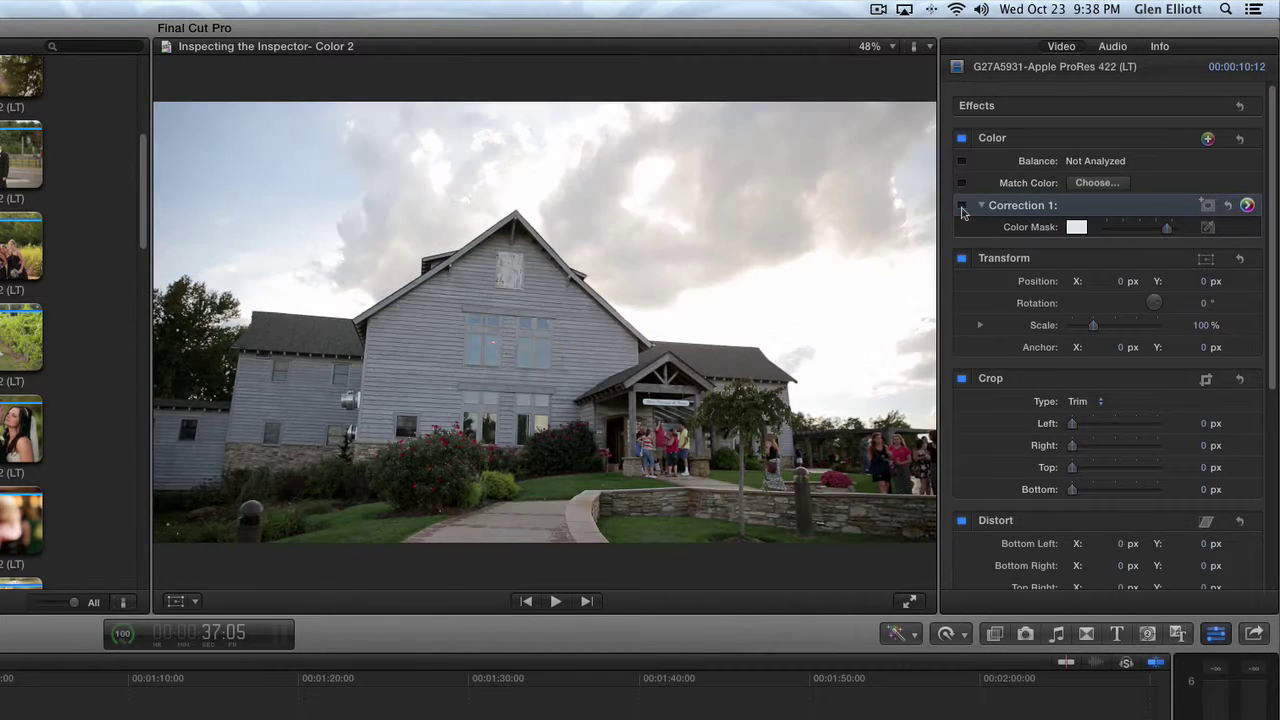
click(962, 205)
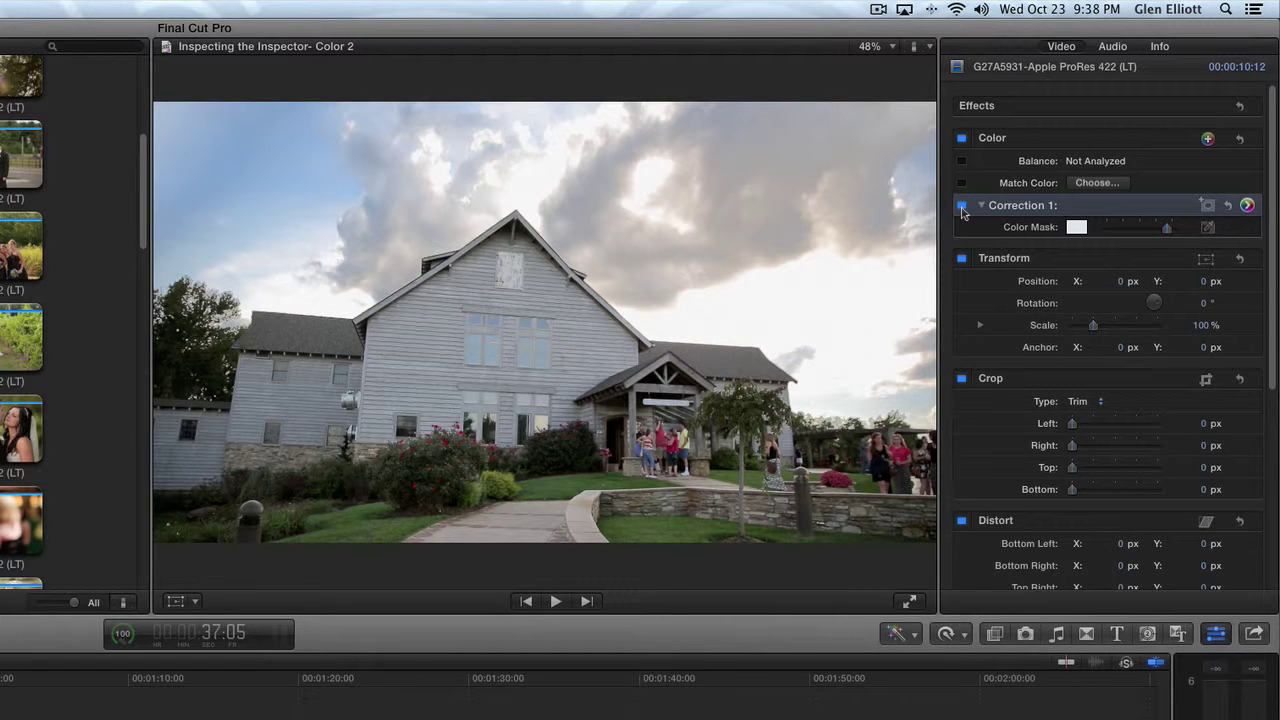
click(962, 206)
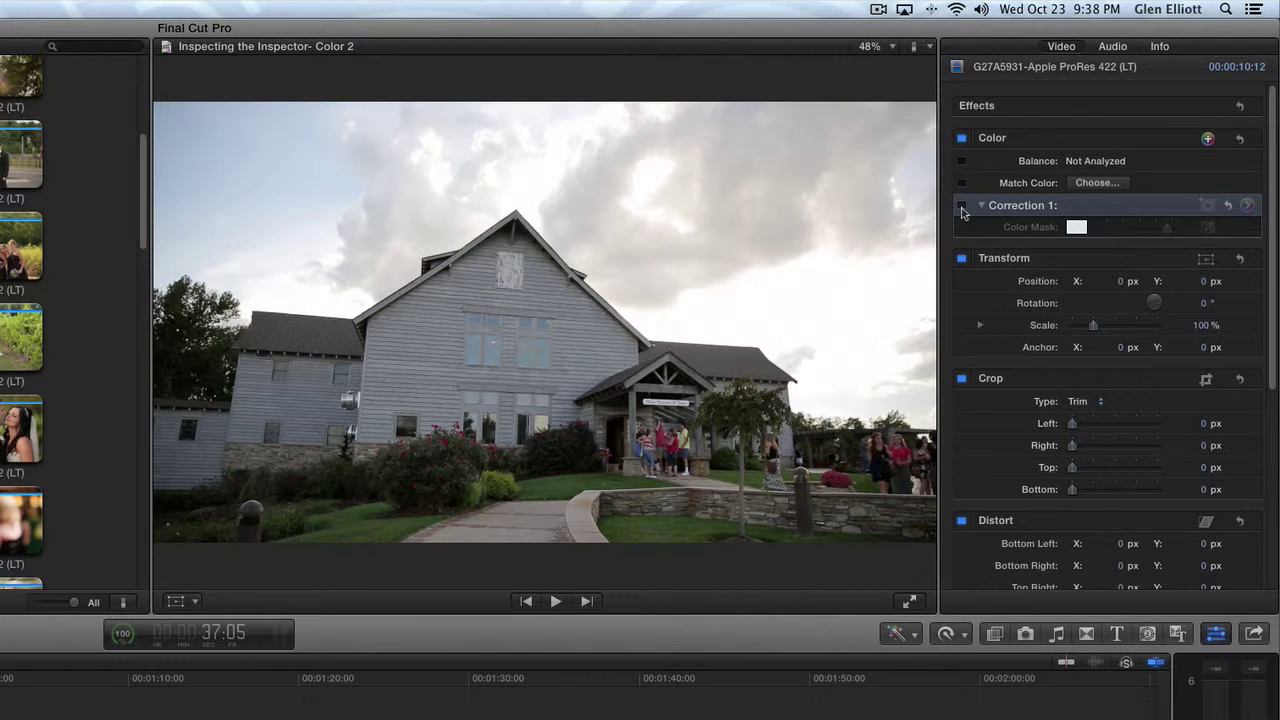
click(962, 206)
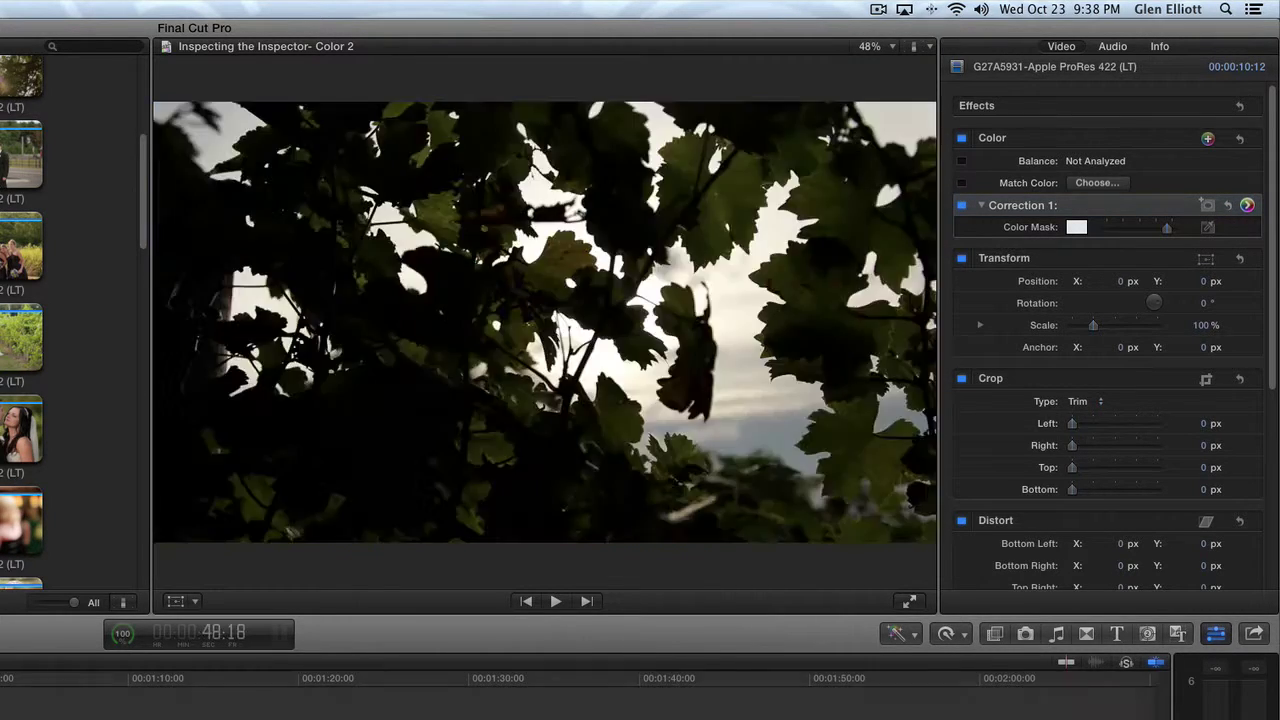
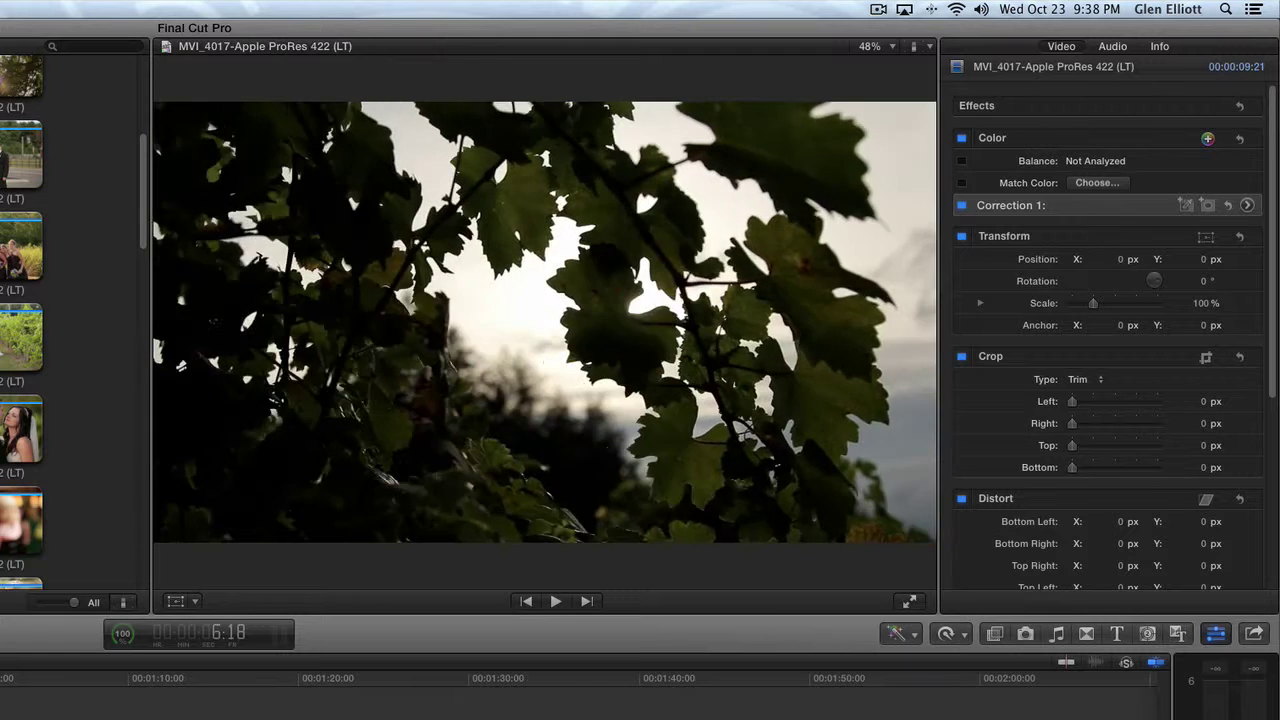
- Add a color mask to Correction 1 of the grapevine clip MVI_4017 and sample the green of the leaves
click(1190, 208)
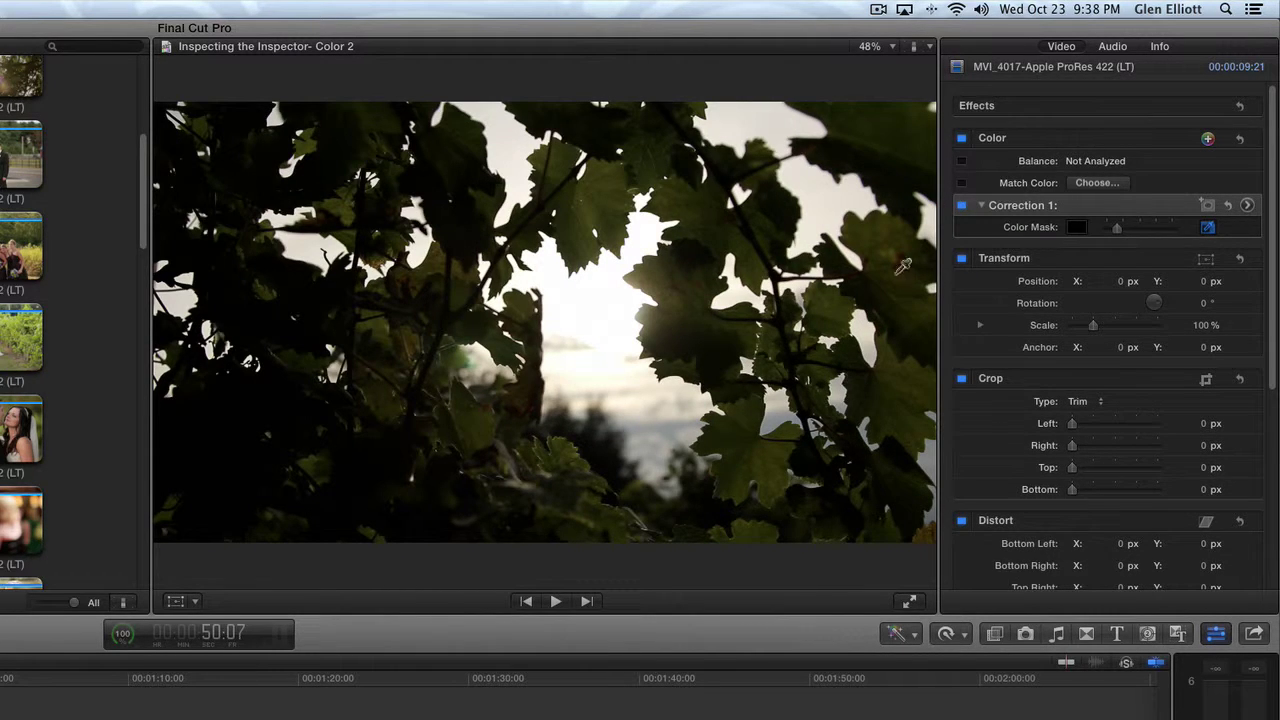
click(466, 289)
drag(466, 289, 460, 293)
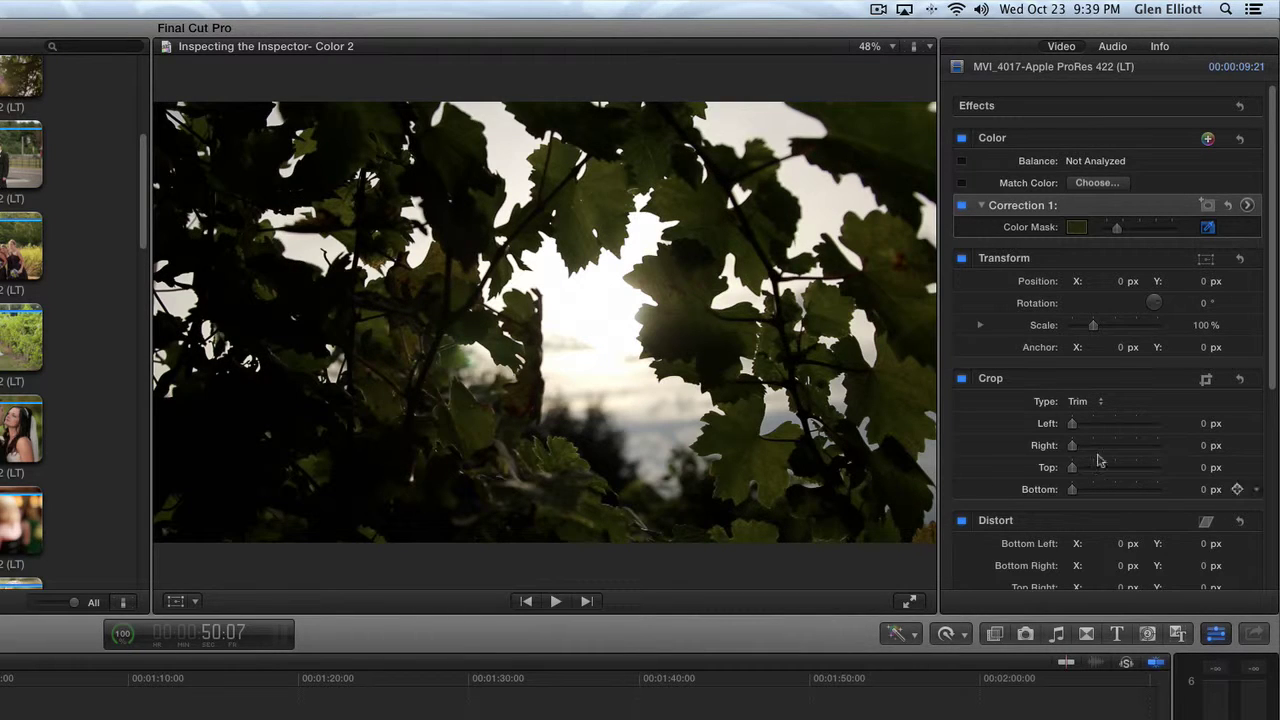
- Fine-tune the softness of the leaf color mask and try the eyedropper's subtract and add modes on the dark foliage
drag(1121, 233, 1114, 232)
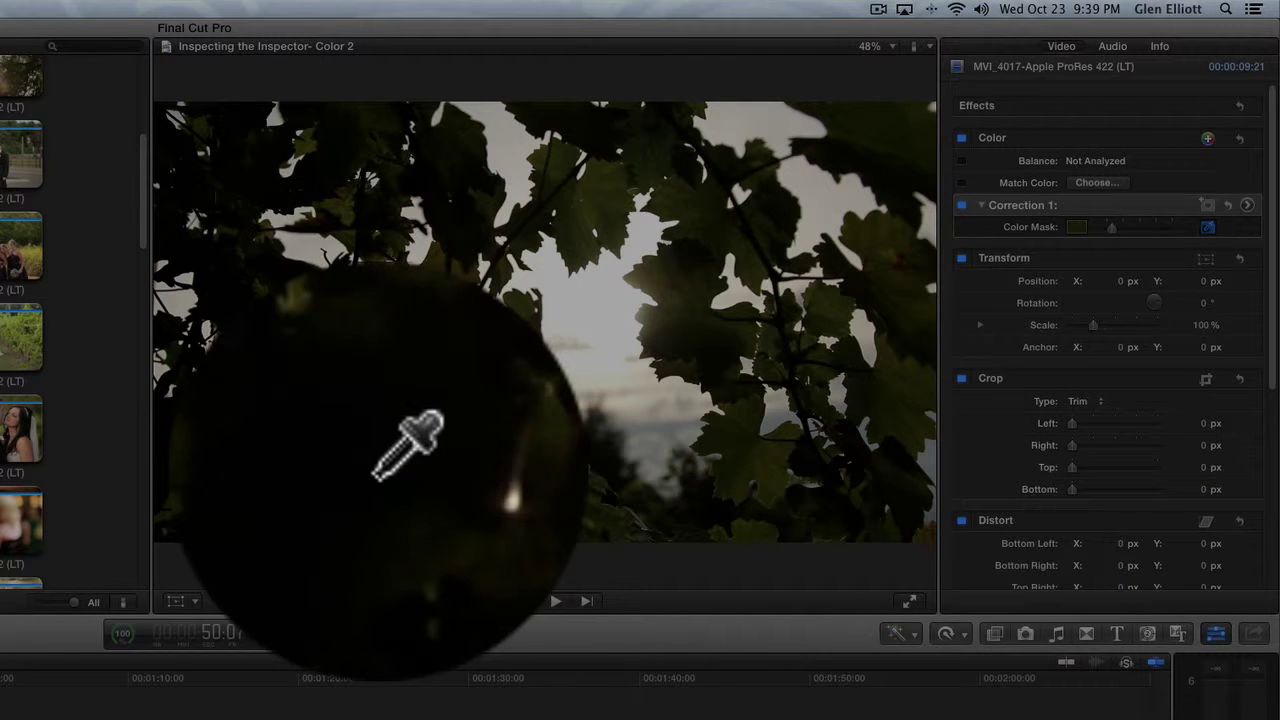
drag(355, 474, 404, 448)
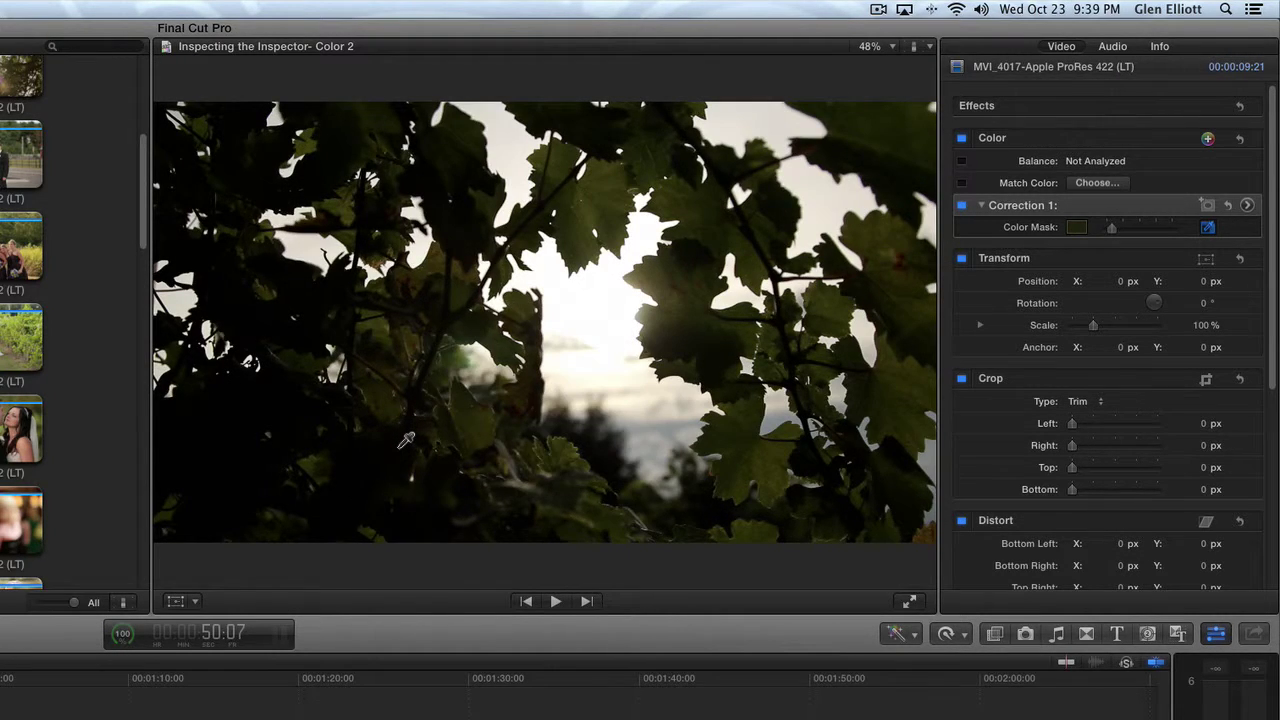
key(alt)
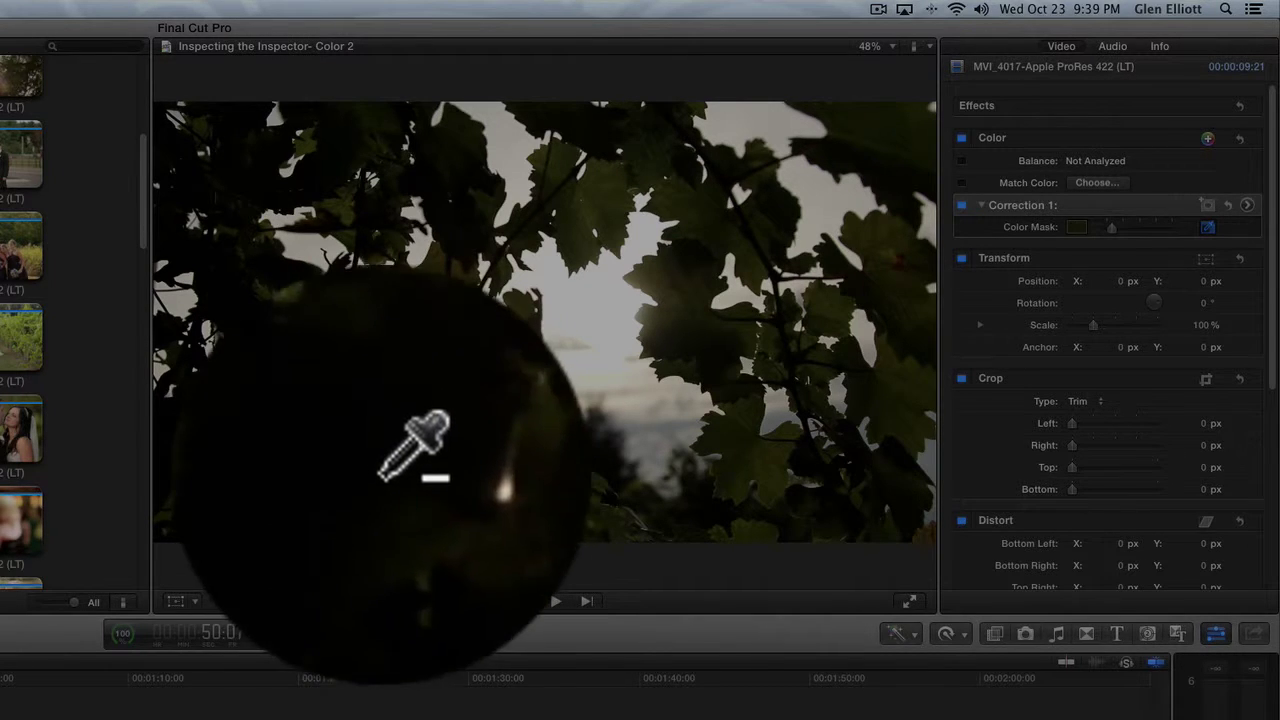
key(shift)
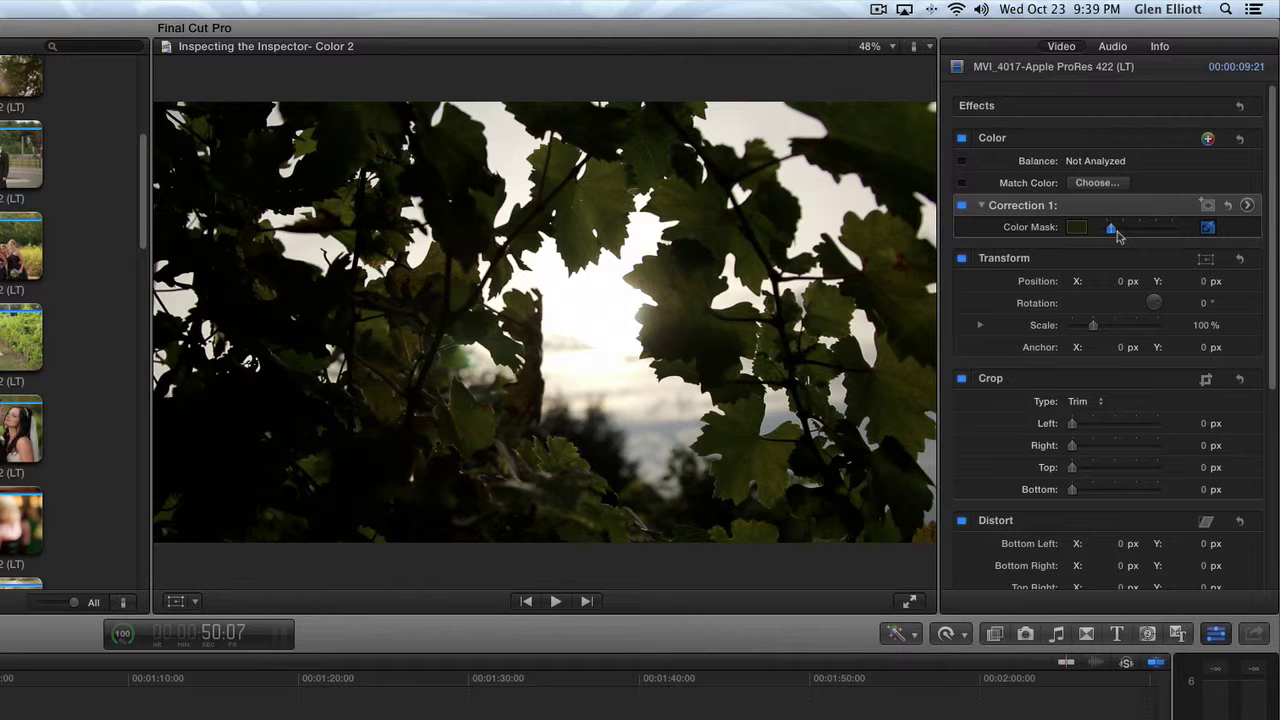
mouse_move(1115, 232)
mouse_down()
mouse_move(1135, 233)
mouse_move(1120, 231)
mouse_up()
- Inside the leaf mask, raise the midtone exposure to 13% and the global saturation to 47%
click(1245, 206)
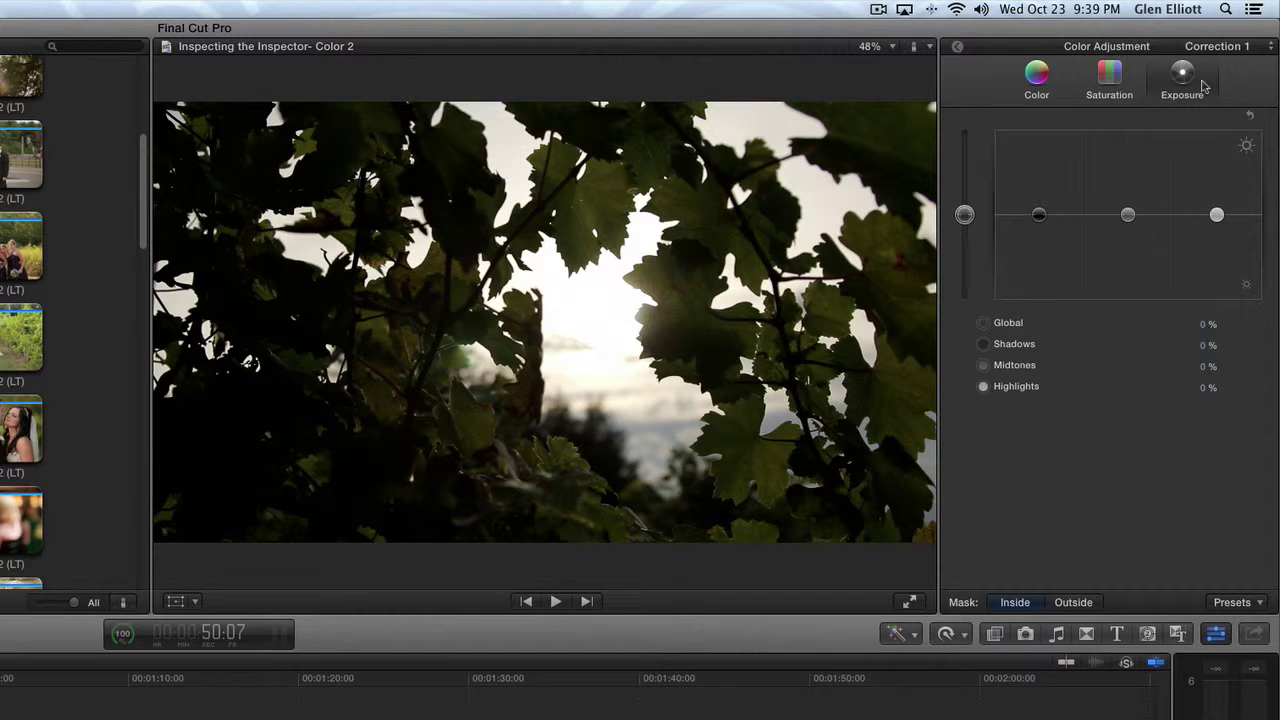
mouse_move(1130, 214)
mouse_down()
mouse_move(1131, 190)
mouse_move(1133, 205)
mouse_up()
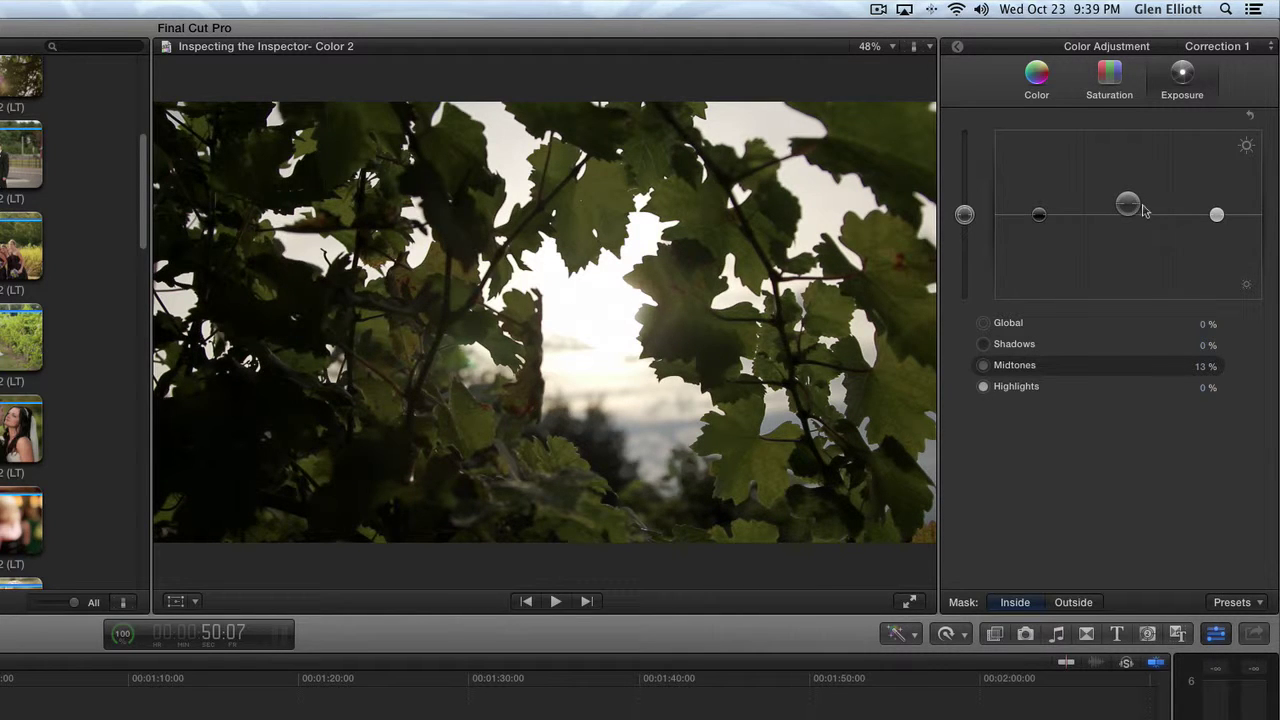
click(1109, 76)
drag(968, 215, 975, 178)
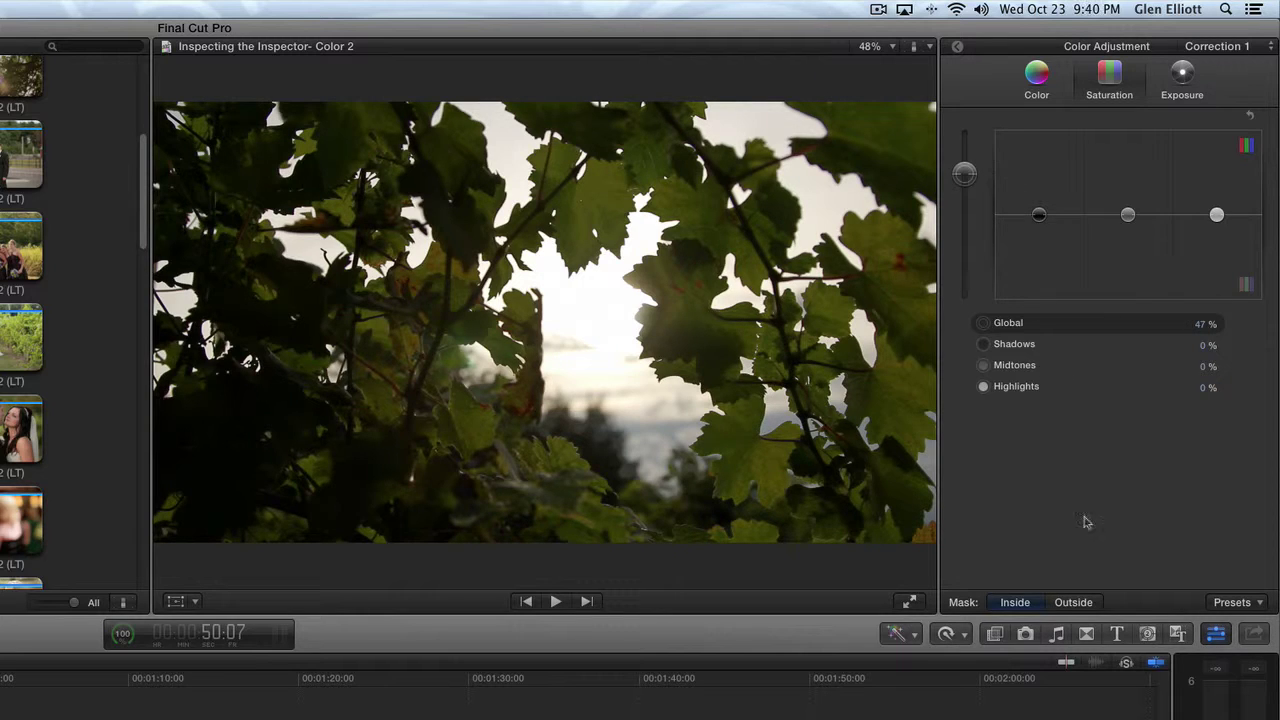
- Outside the leaf mask, try midtone saturation at -42% and midtone exposure at -5%, resetting each adjustment
click(1085, 603)
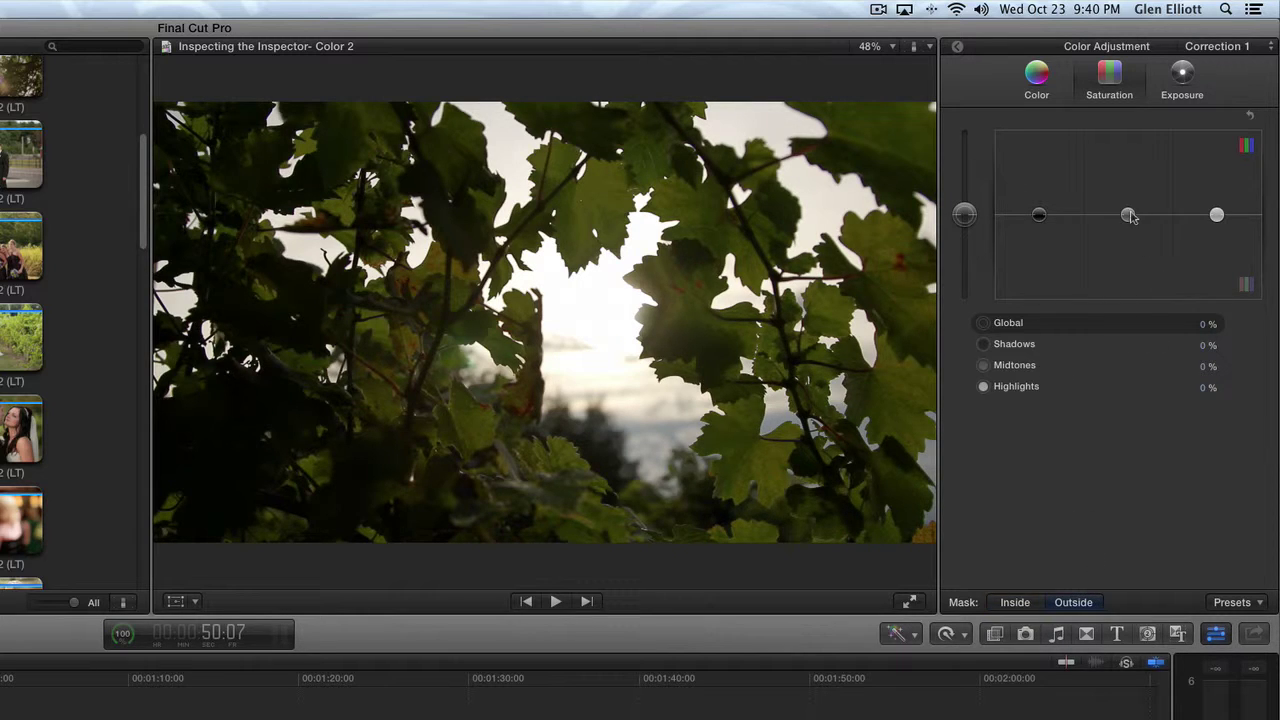
drag(1130, 217, 1133, 253)
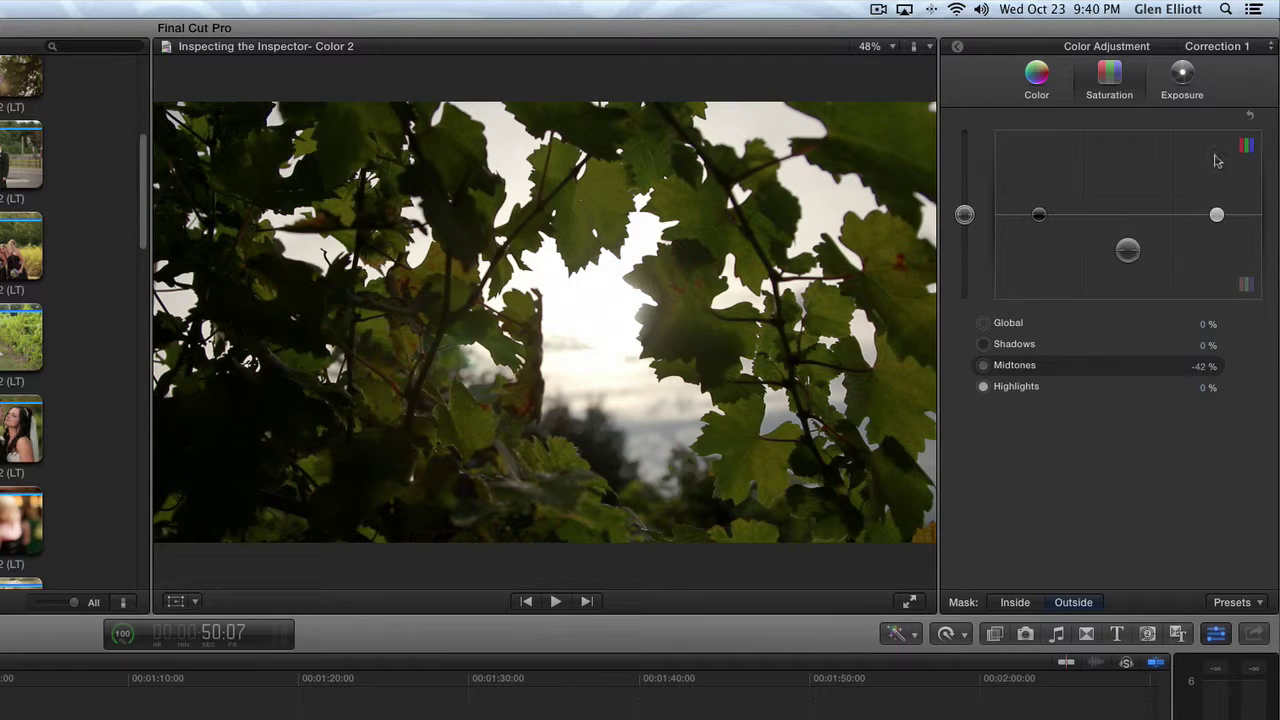
click(1250, 120)
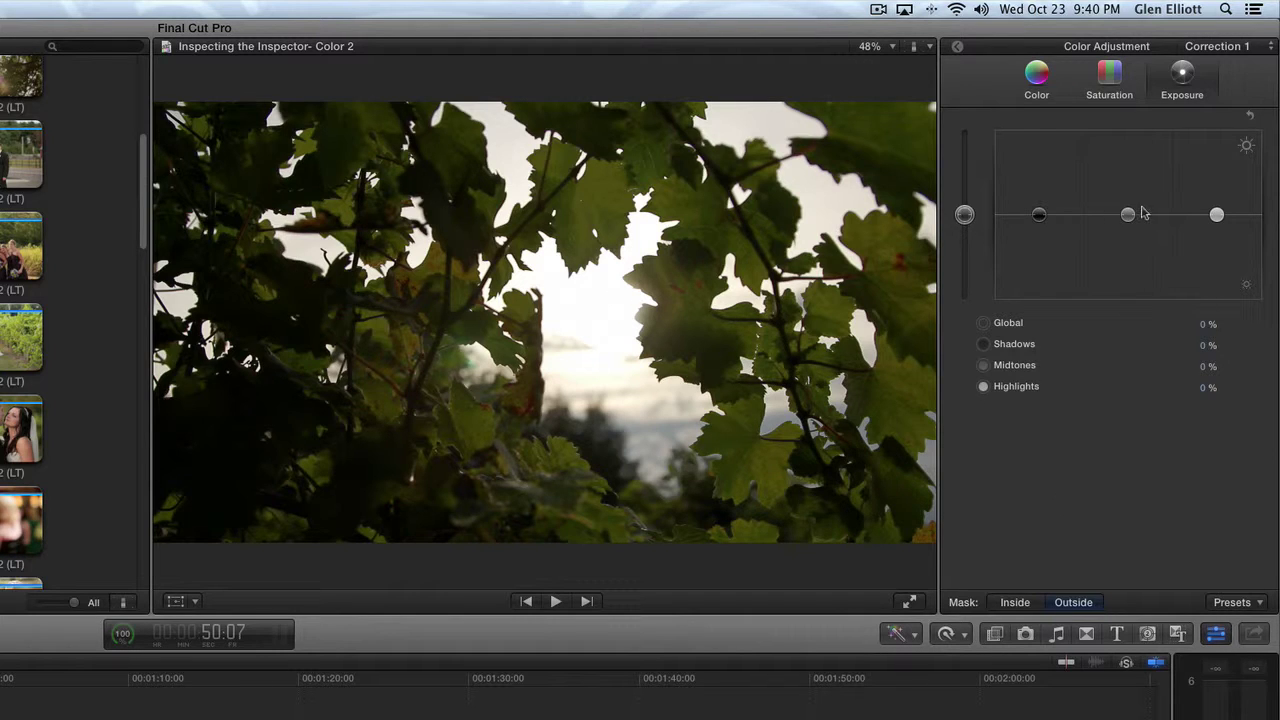
mouse_move(1133, 220)
mouse_down()
mouse_move(1132, 252)
mouse_move(1133, 205)
mouse_move(1133, 224)
mouse_up()
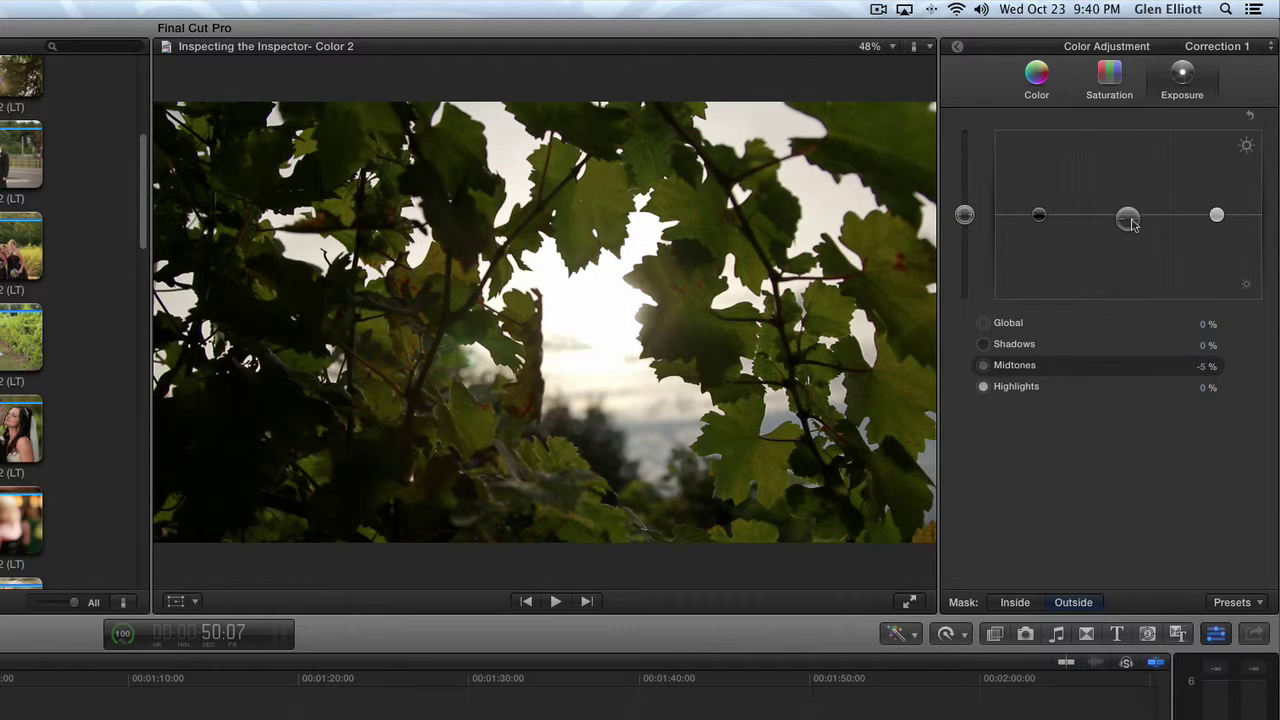
click(1249, 117)
- Outside the leaf mask, warm the midtone color to 41° at 58% and leave the Color Board
click(1037, 76)
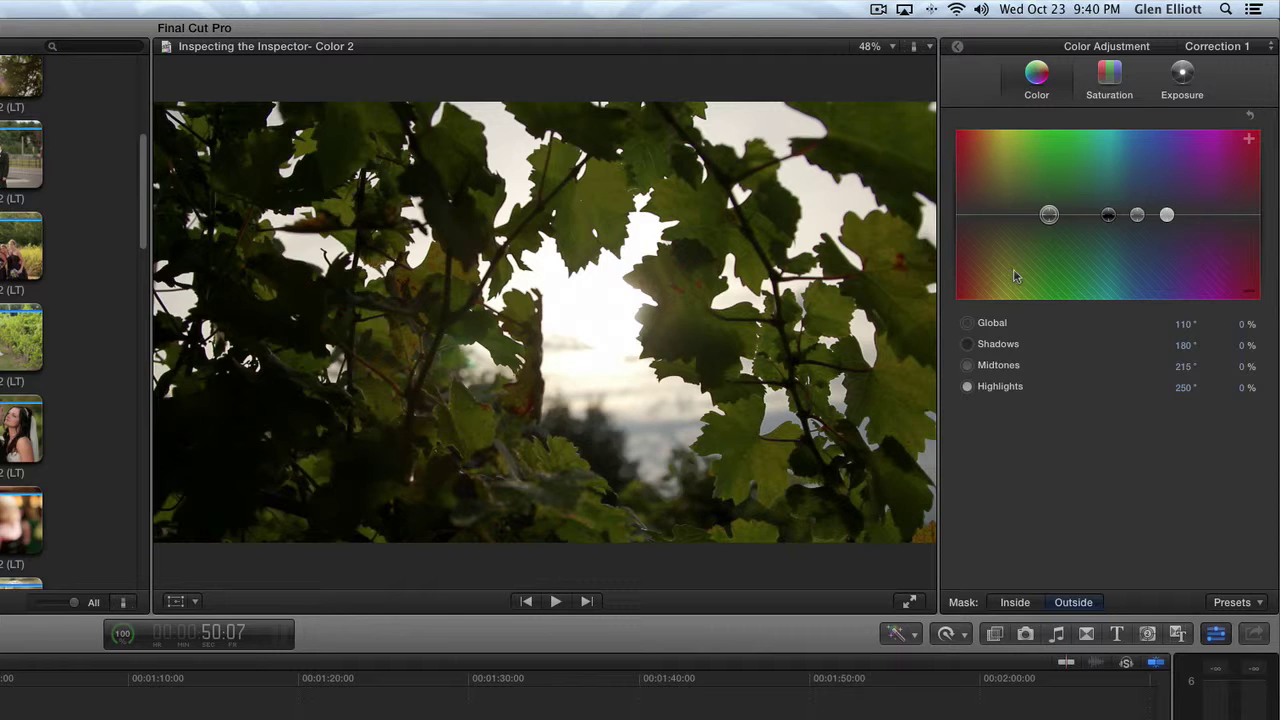
drag(1137, 215, 991, 167)
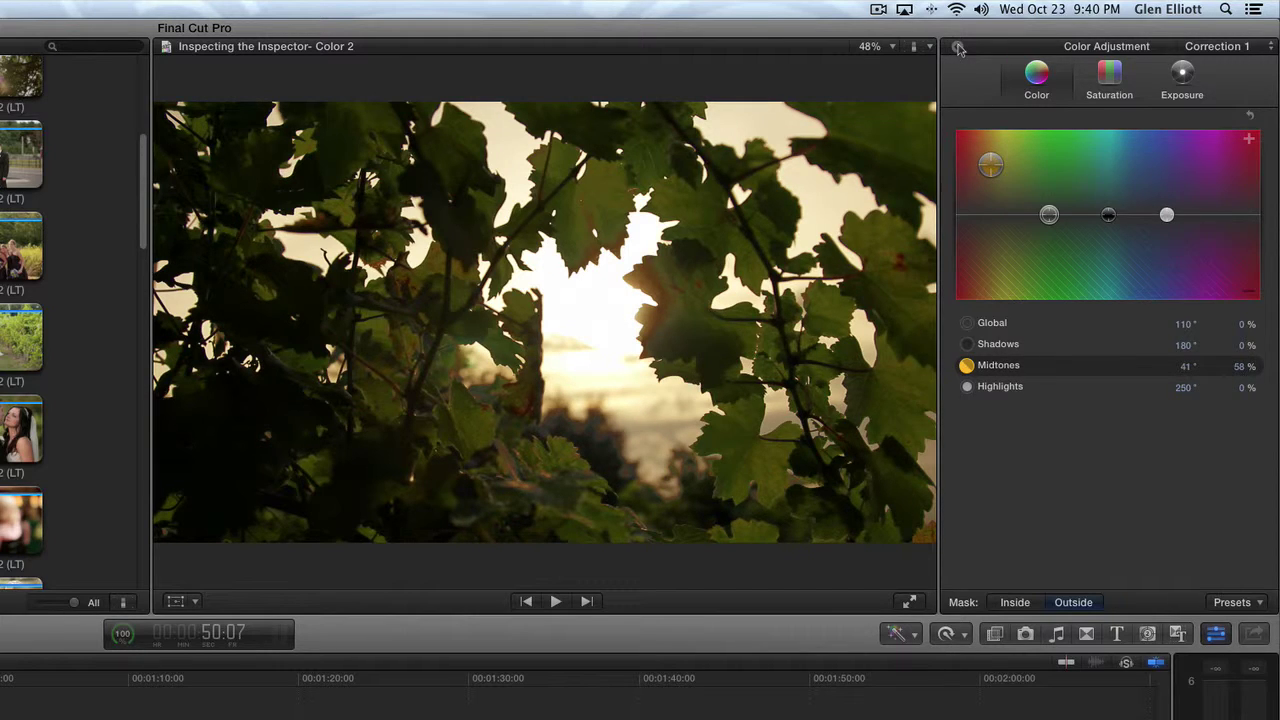
key(super+6)
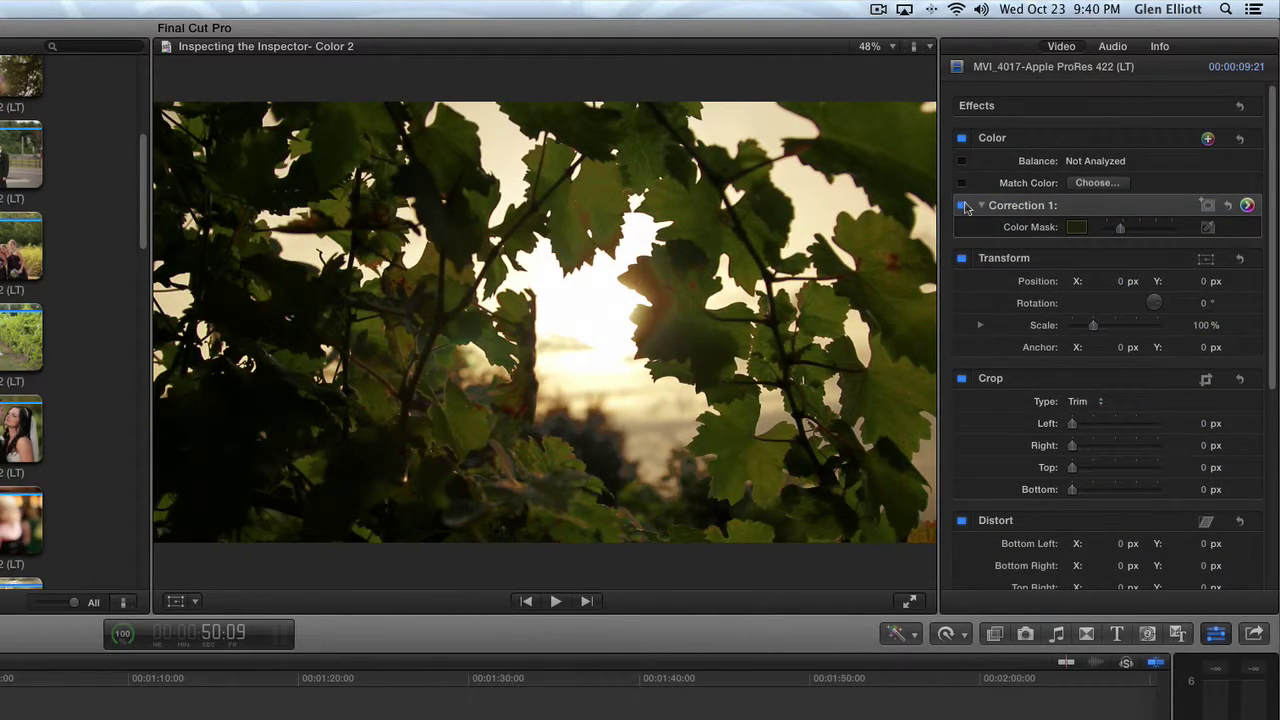
- Switch Correction 1 off and on repeatedly to compare the grapevine clip with and without the correction
click(964, 206)
click(964, 206)
click(964, 206)
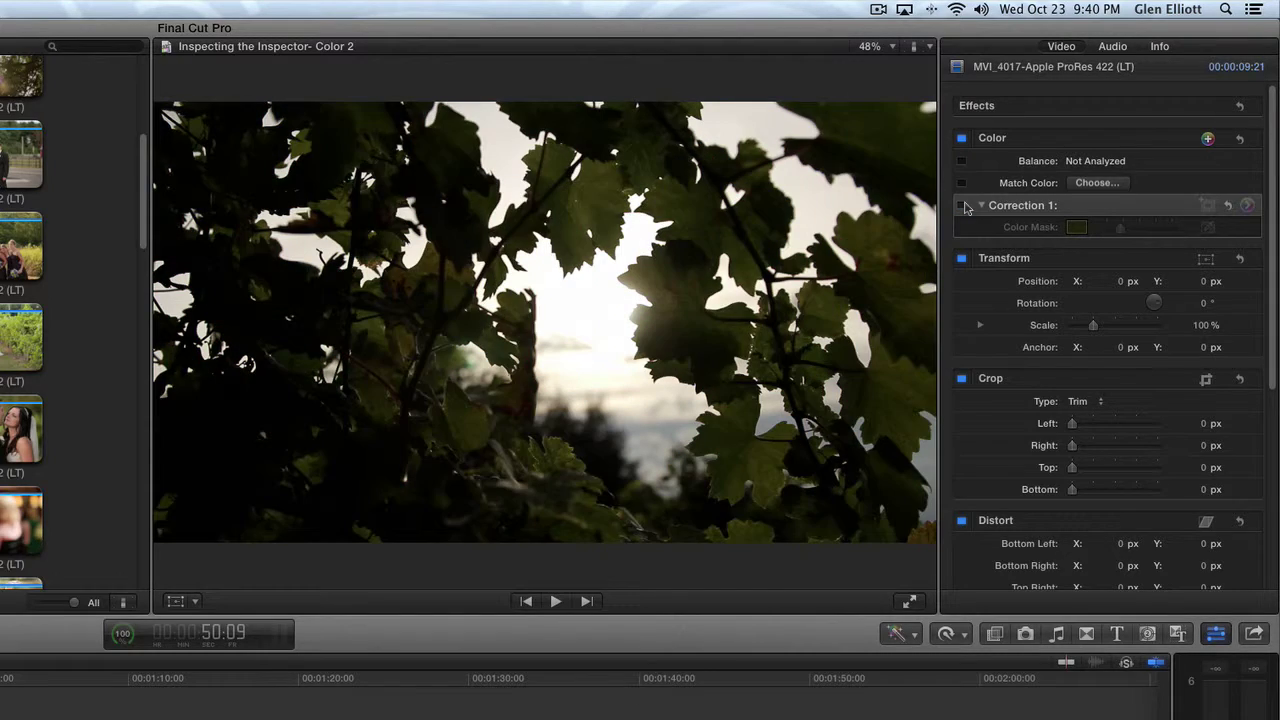
click(964, 206)
click(964, 206)
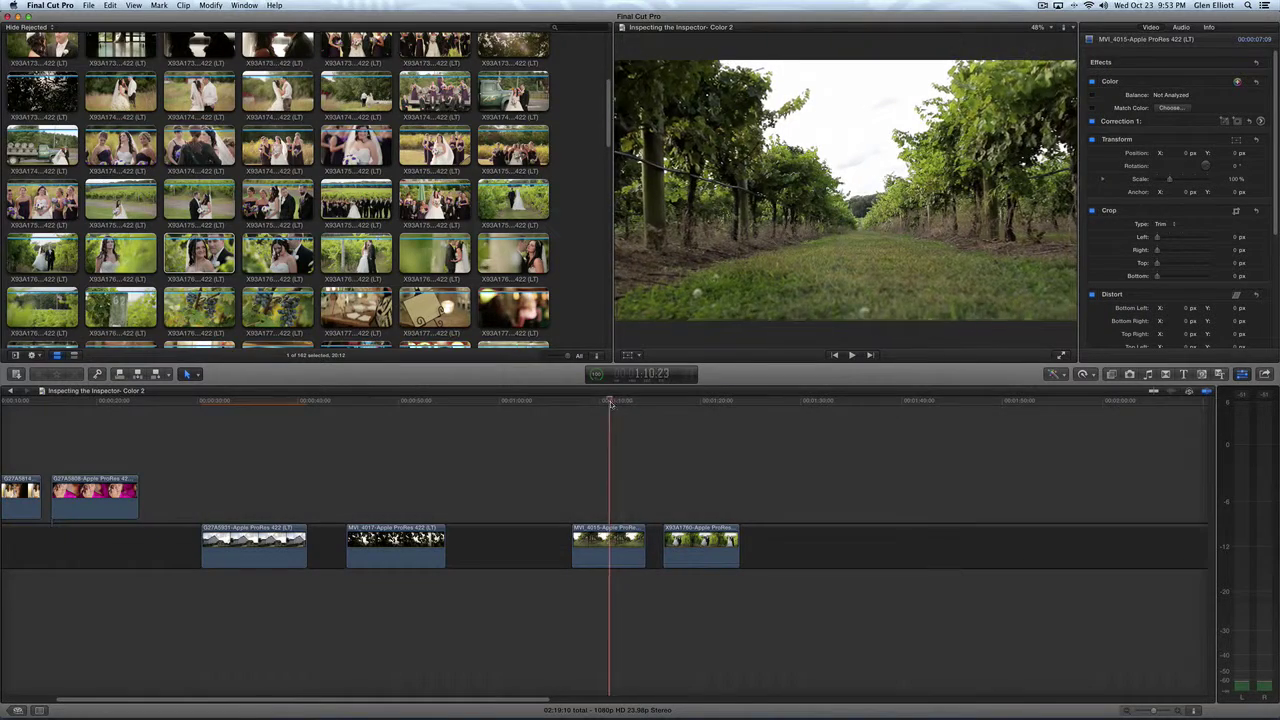
- Add a shape mask to Correction 1 of the wedding couple clip and stretch it into a wide oval around the couple
drag(611, 402, 708, 400)
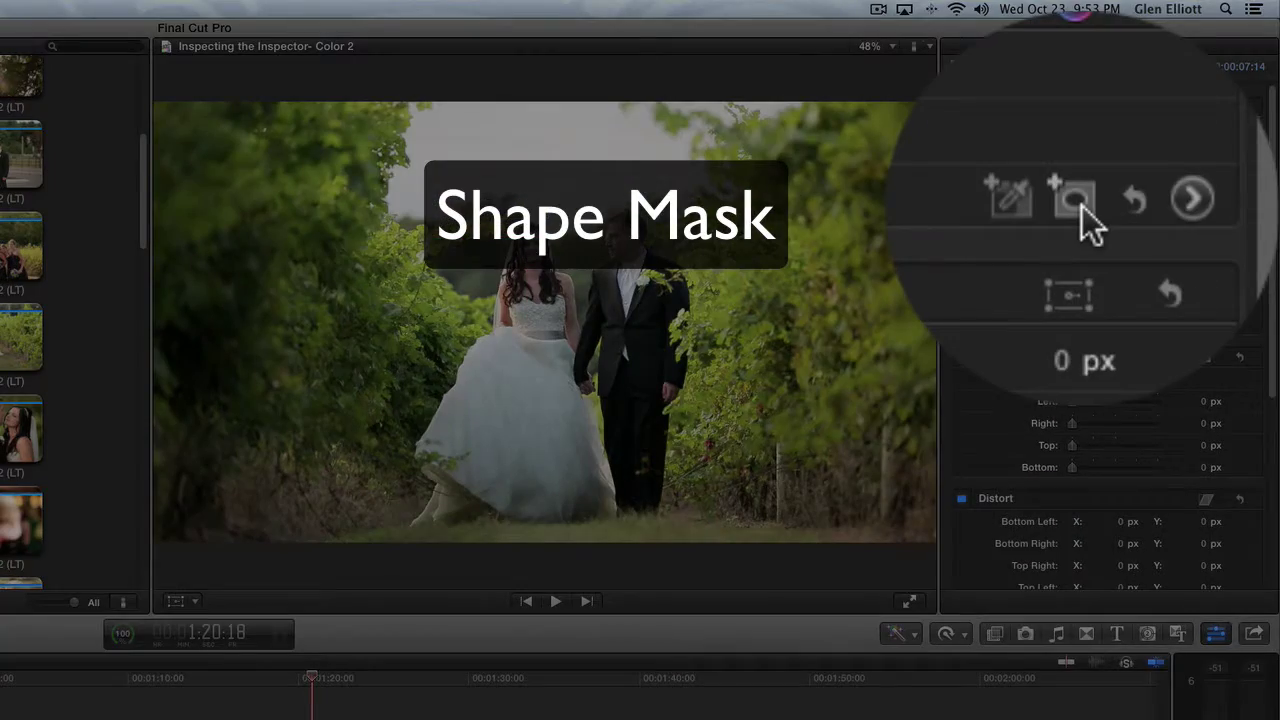
click(1208, 205)
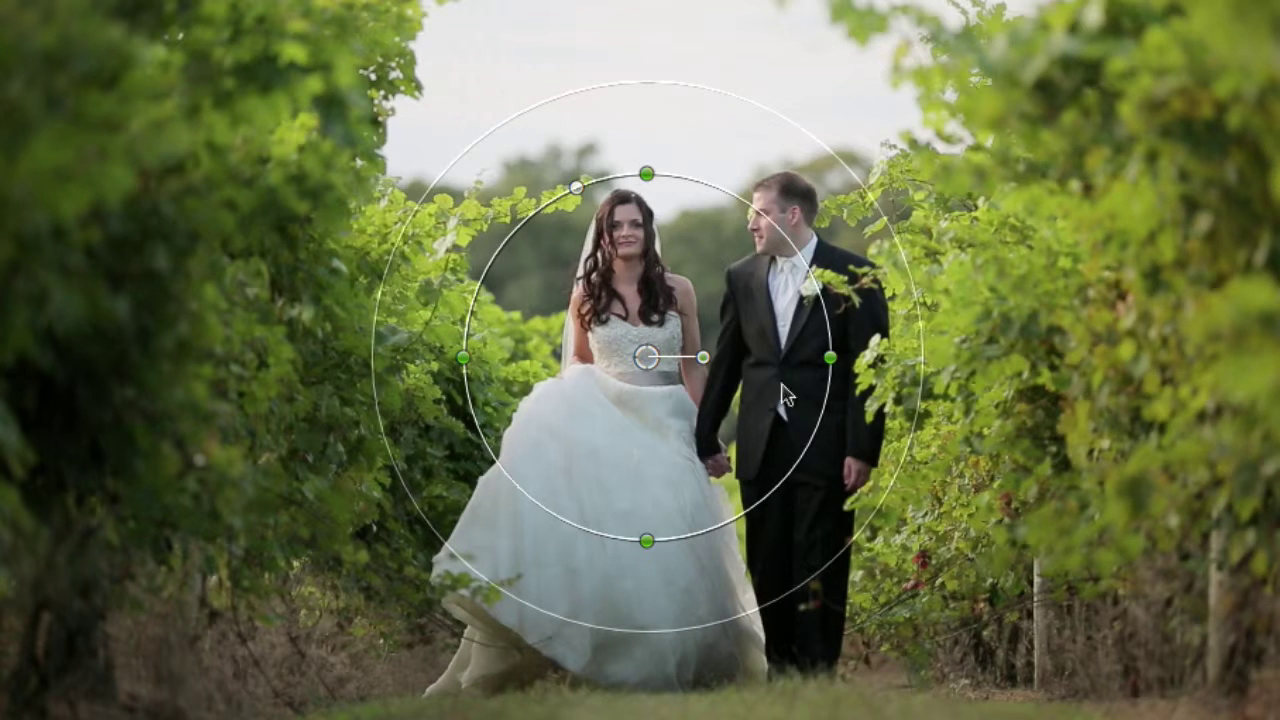
drag(831, 358, 940, 360)
drag(646, 540, 647, 572)
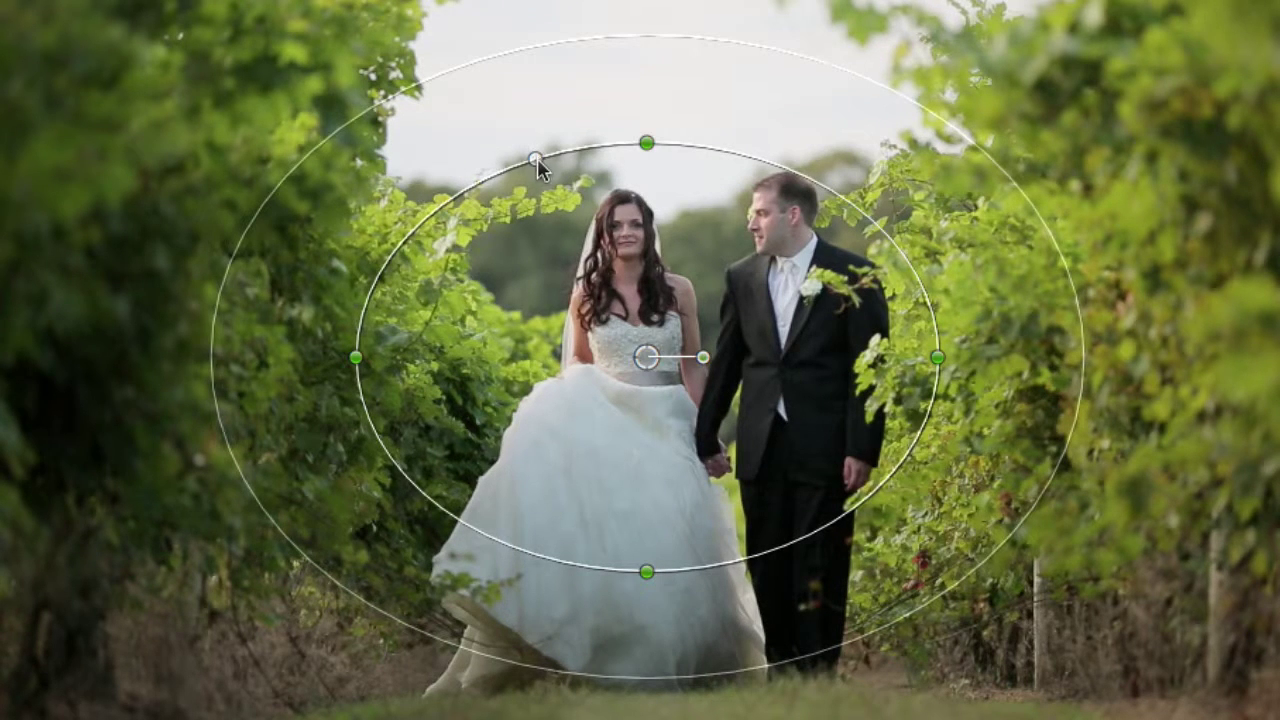
- Adjust the oval mask's curvature, rotate it slightly counterclockwise and widen its feathering beyond the top and bottom of the frame
mouse_move(537, 155)
mouse_down()
mouse_move(441, 158)
mouse_move(537, 157)
mouse_up()
mouse_move(703, 356)
mouse_down()
mouse_move(680, 318)
mouse_move(703, 356)
mouse_up()
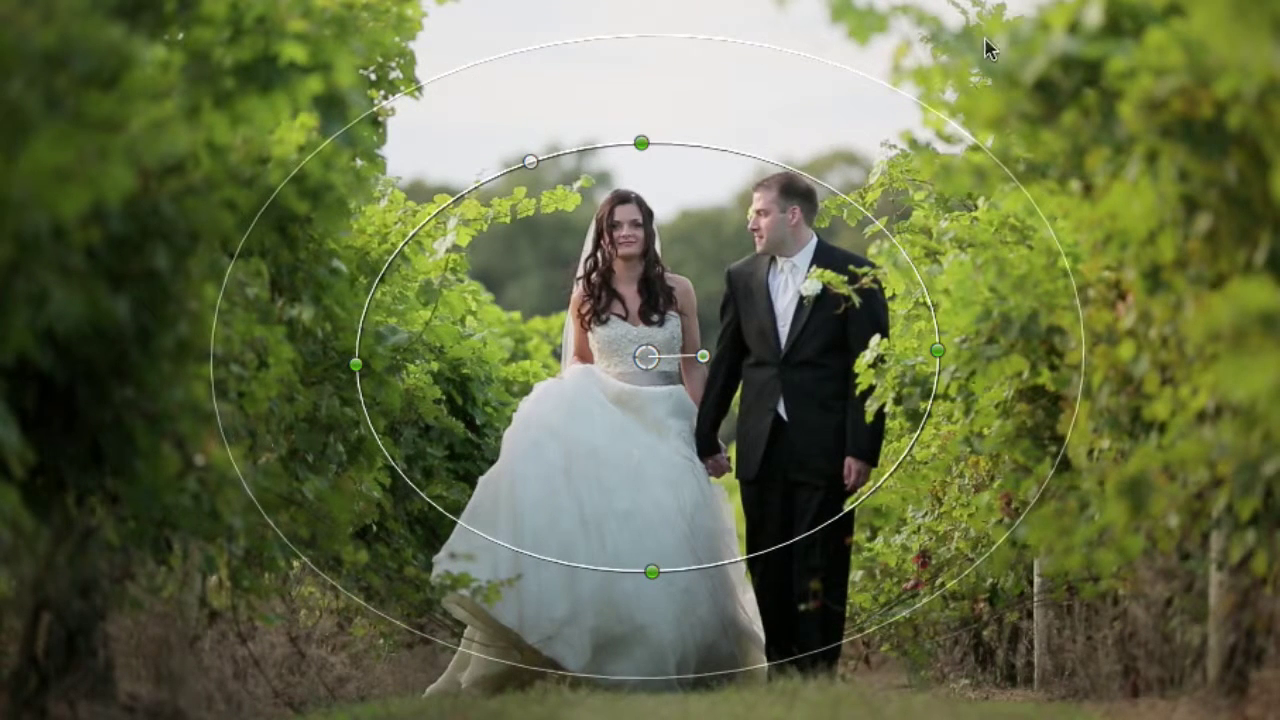
drag(951, 126, 1204, 174)
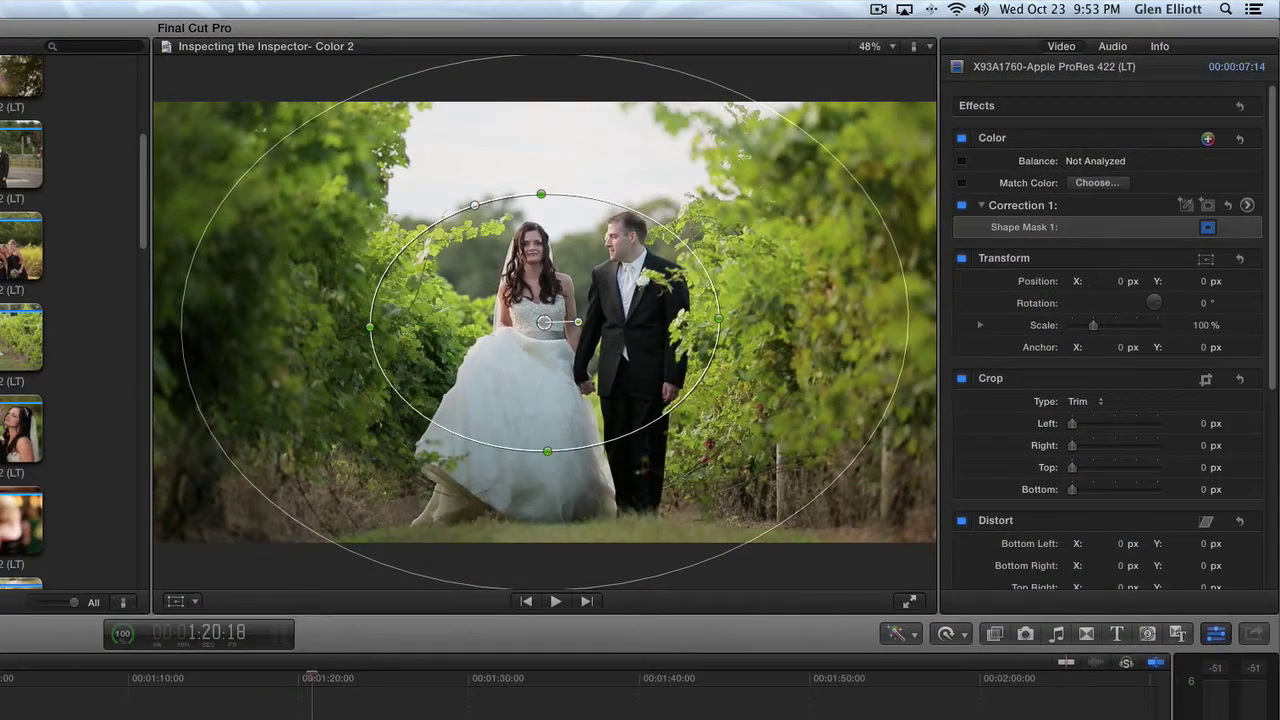
- Inside the shape mask, raise the midtone exposure to 20% and return to the clip's effect settings
click(1247, 205)
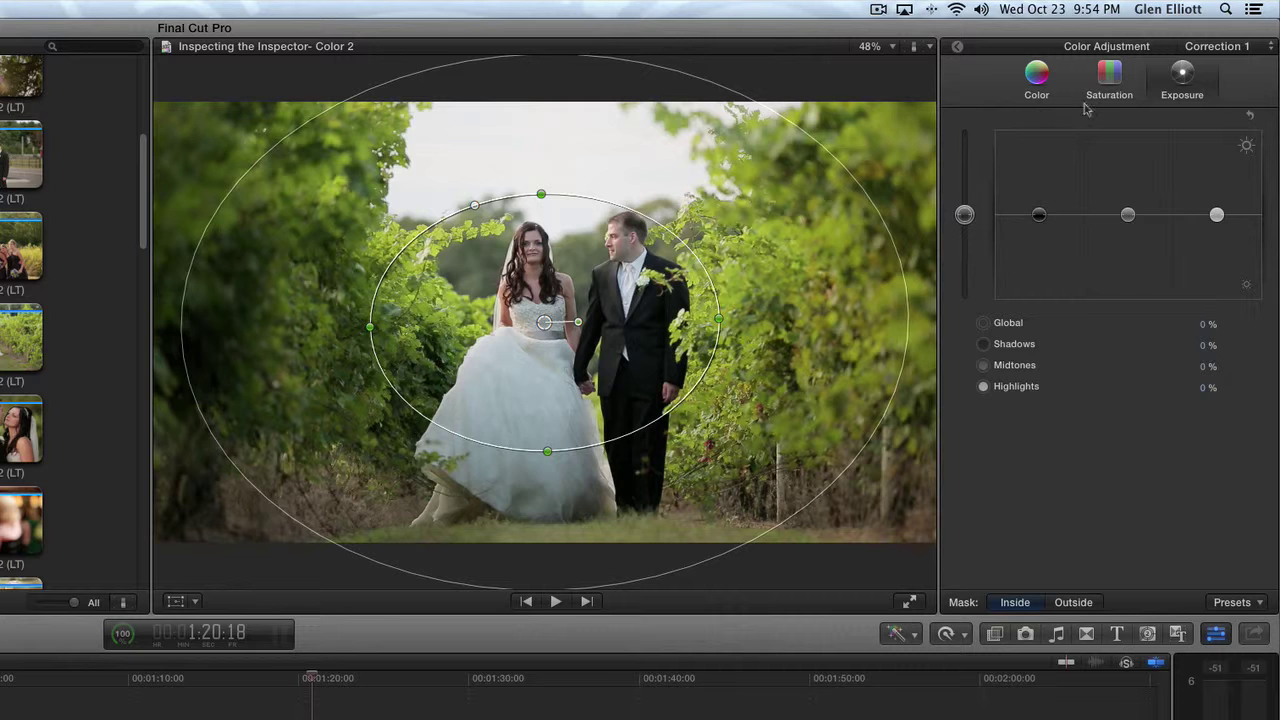
drag(1127, 212, 1131, 200)
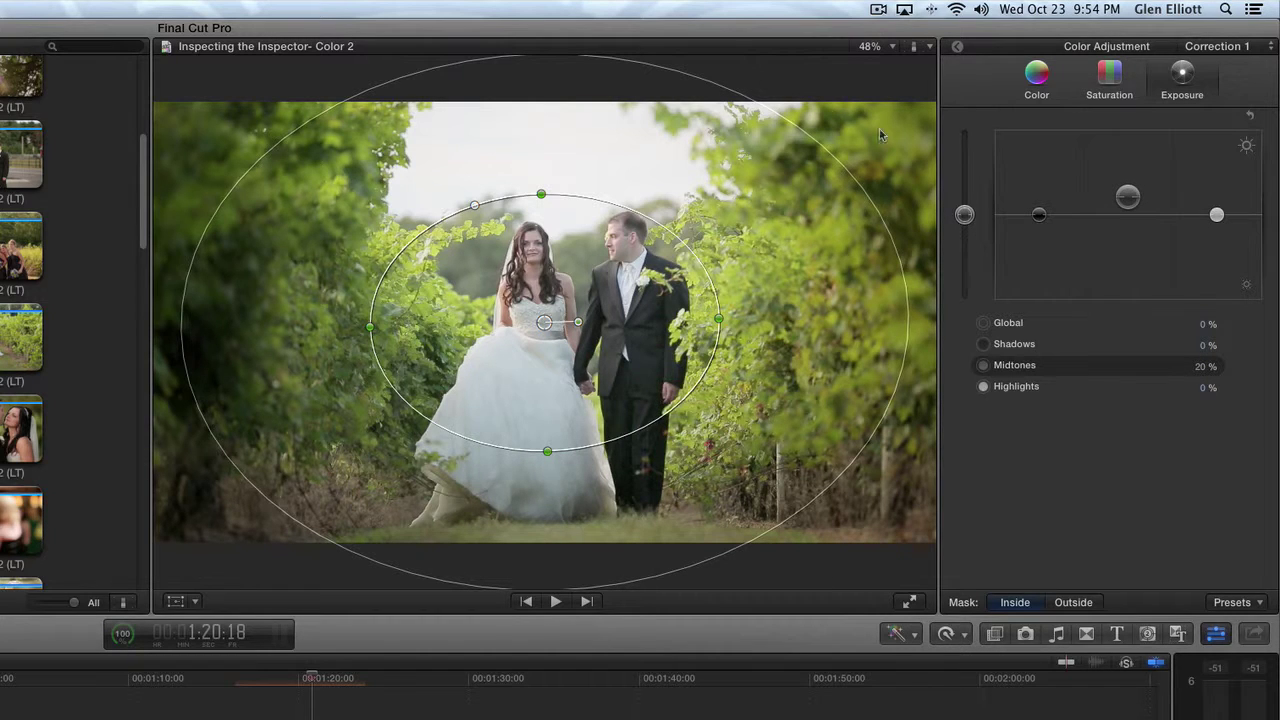
click(964, 76)
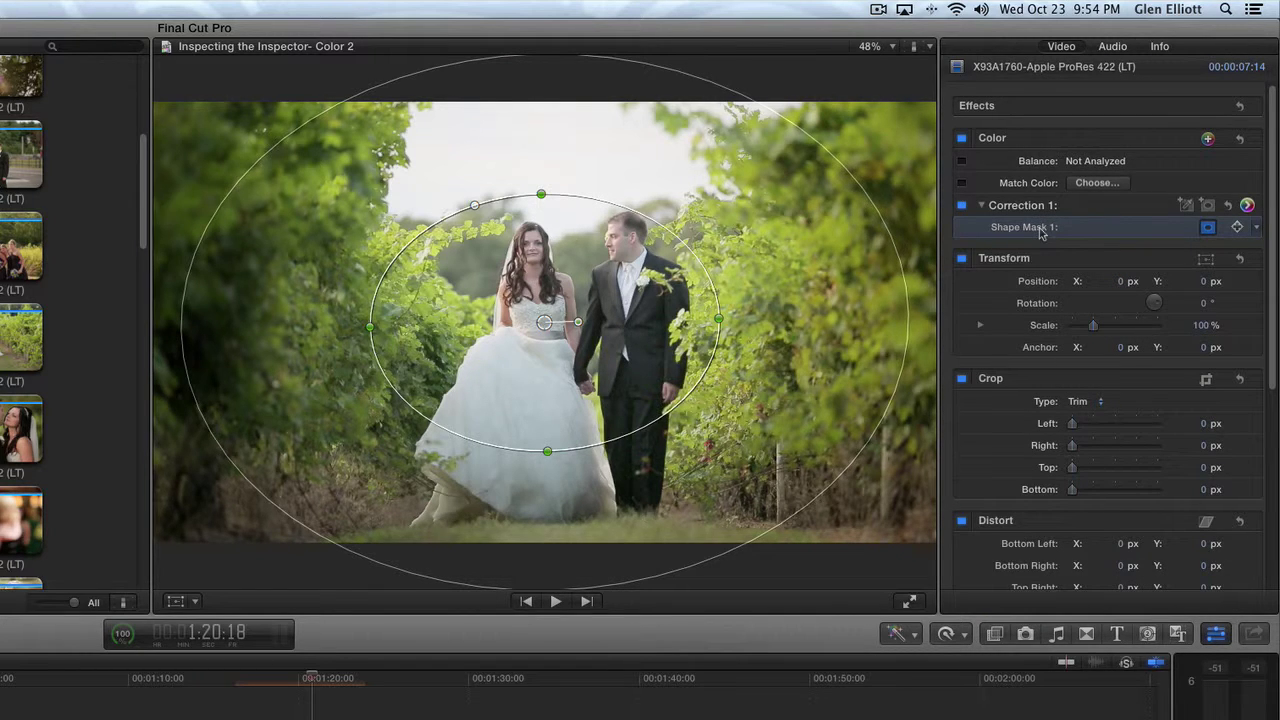
- Delete Shape Mask 1 from Correction 1 and reset all color adjustments of the wedding couple clip
key(Delete)
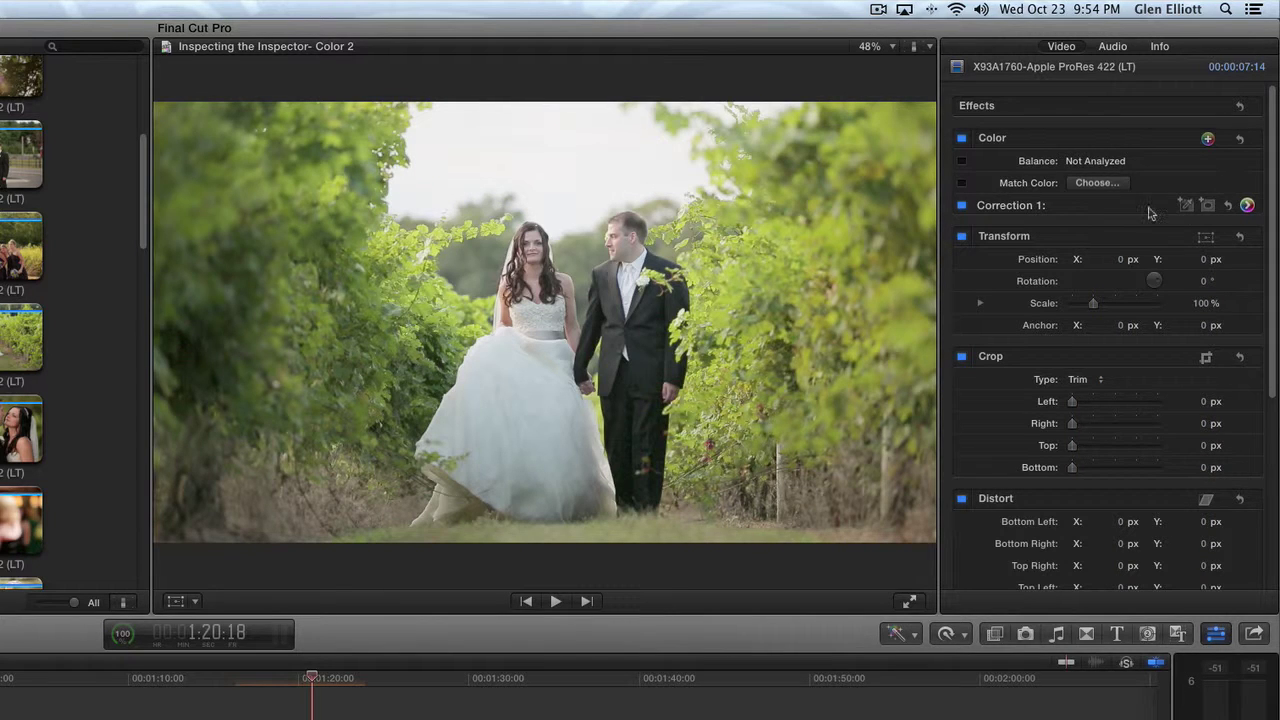
click(1138, 217)
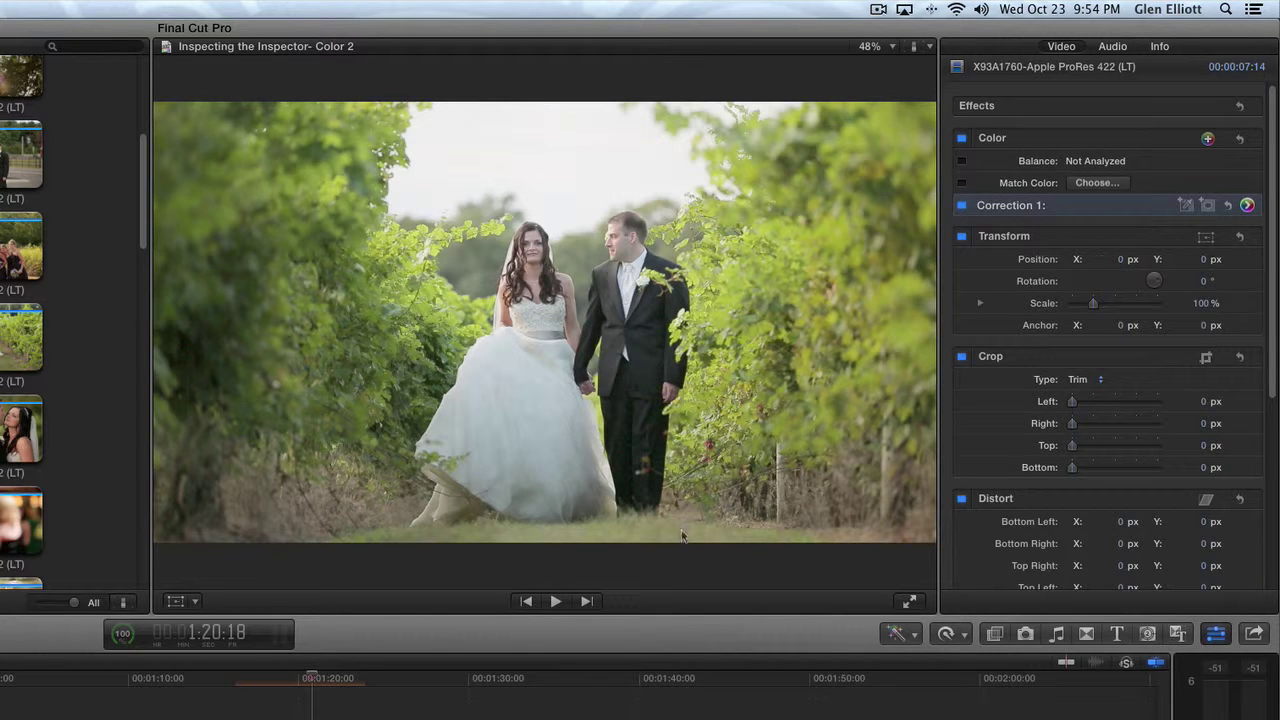
click(622, 650)
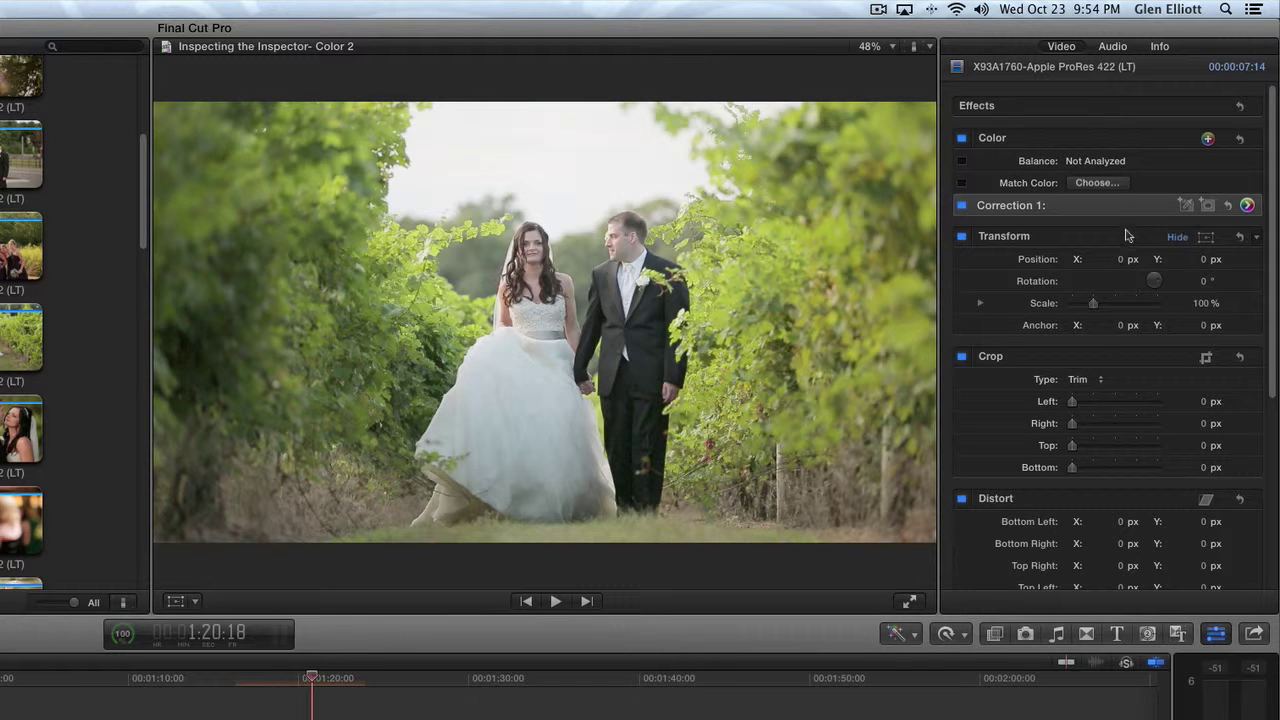
click(1243, 143)
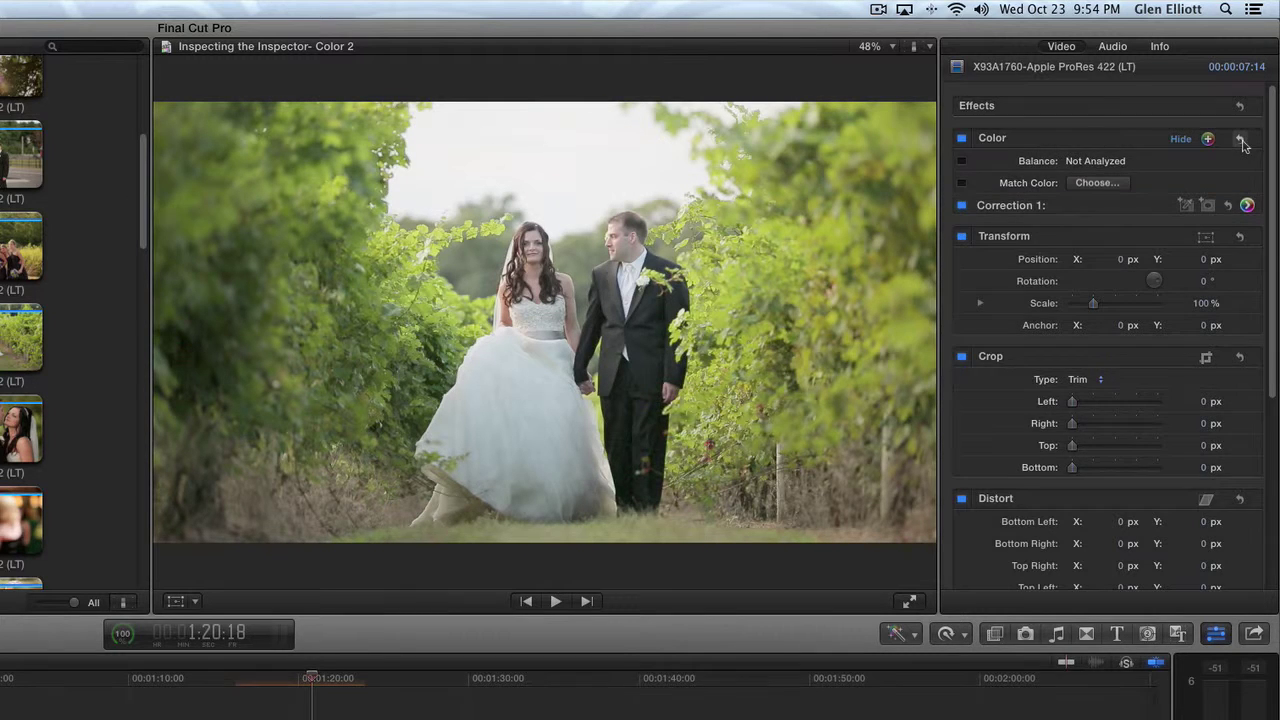
click(1243, 143)
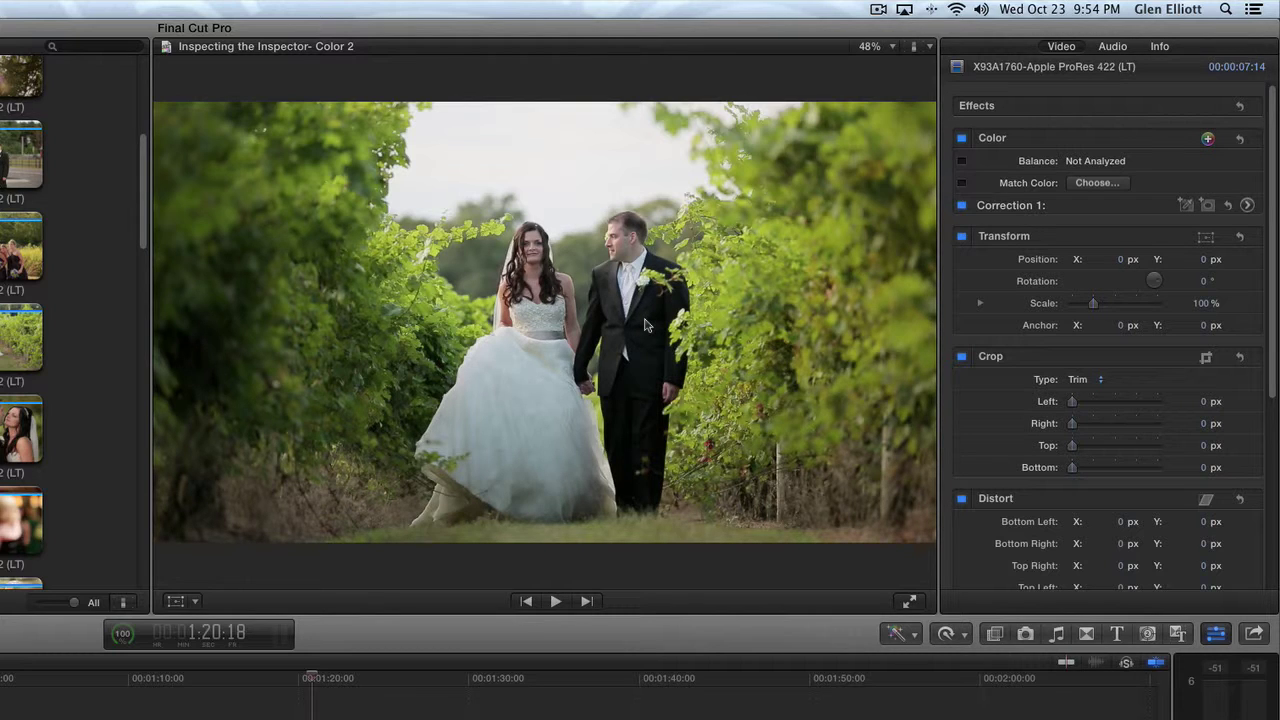
- Add a new shape mask to Correction 1 and stretch it into a wide, slightly taller rounded oval around the couple
click(1208, 205)
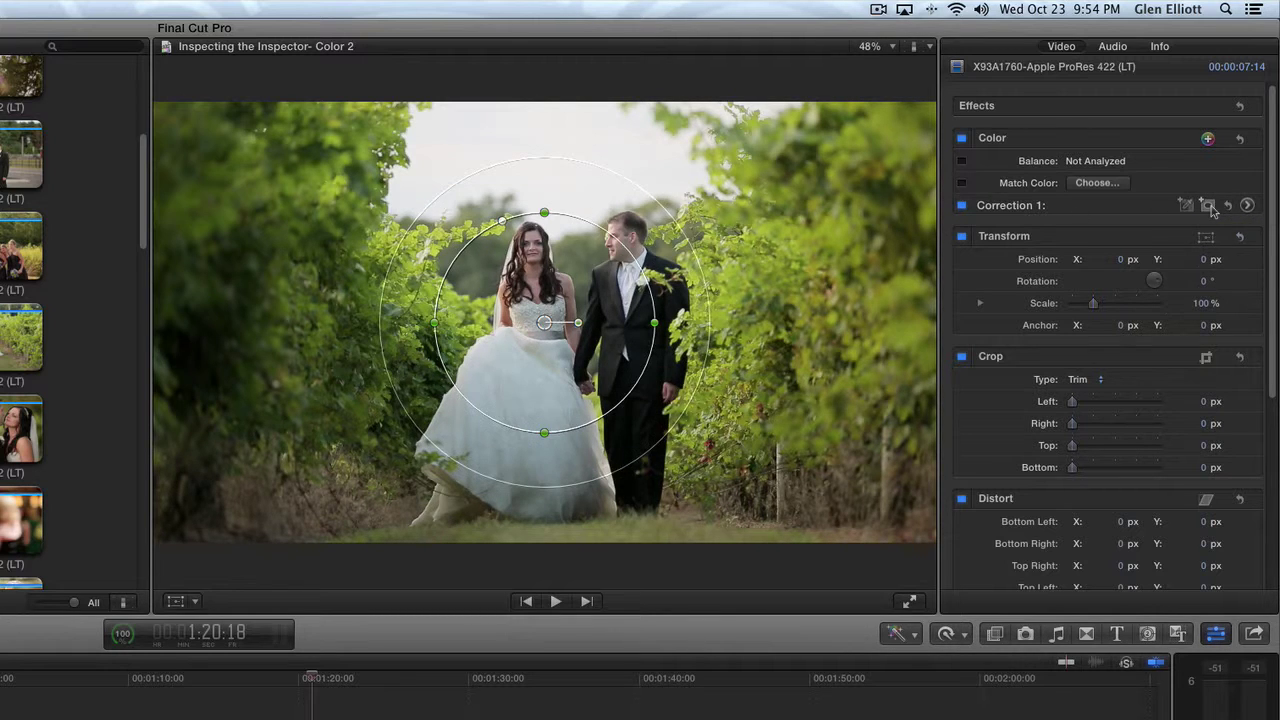
drag(657, 325, 726, 314)
drag(544, 213, 544, 196)
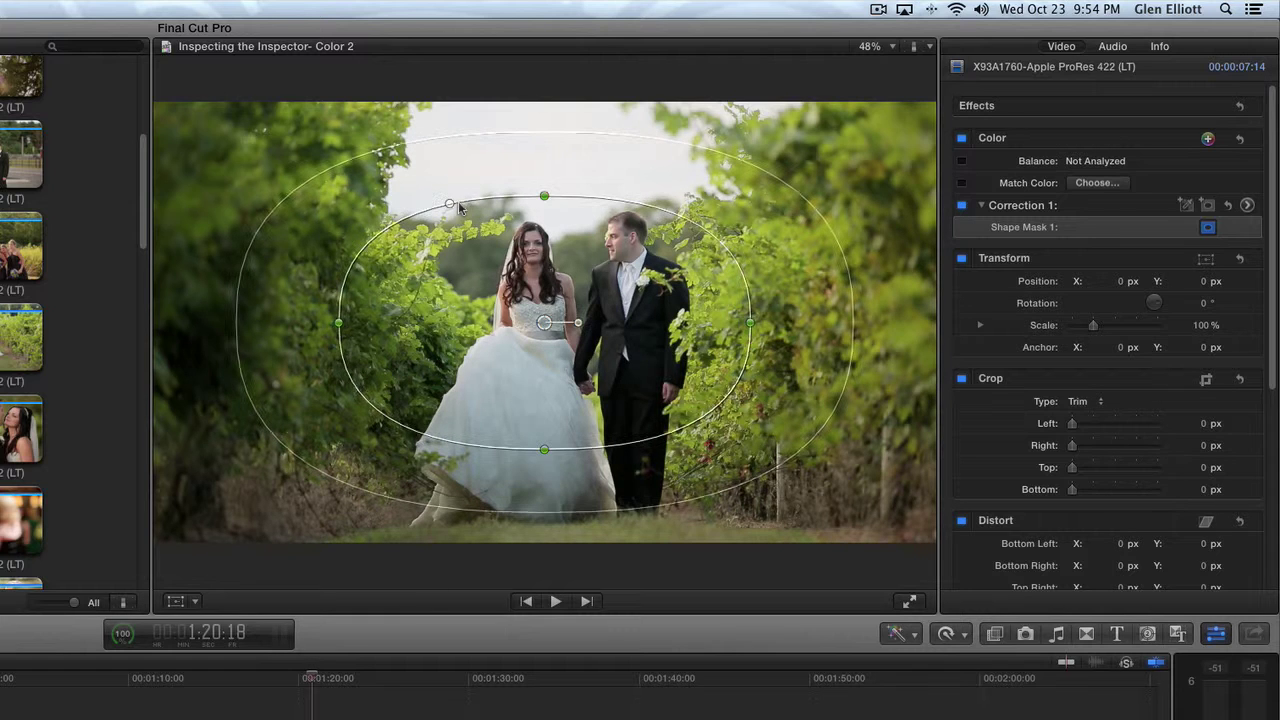
- Outside the shape mask, try and reset a 29% global exposure, and lower the highlights to -35% and the midtones to -16%
click(1245, 205)
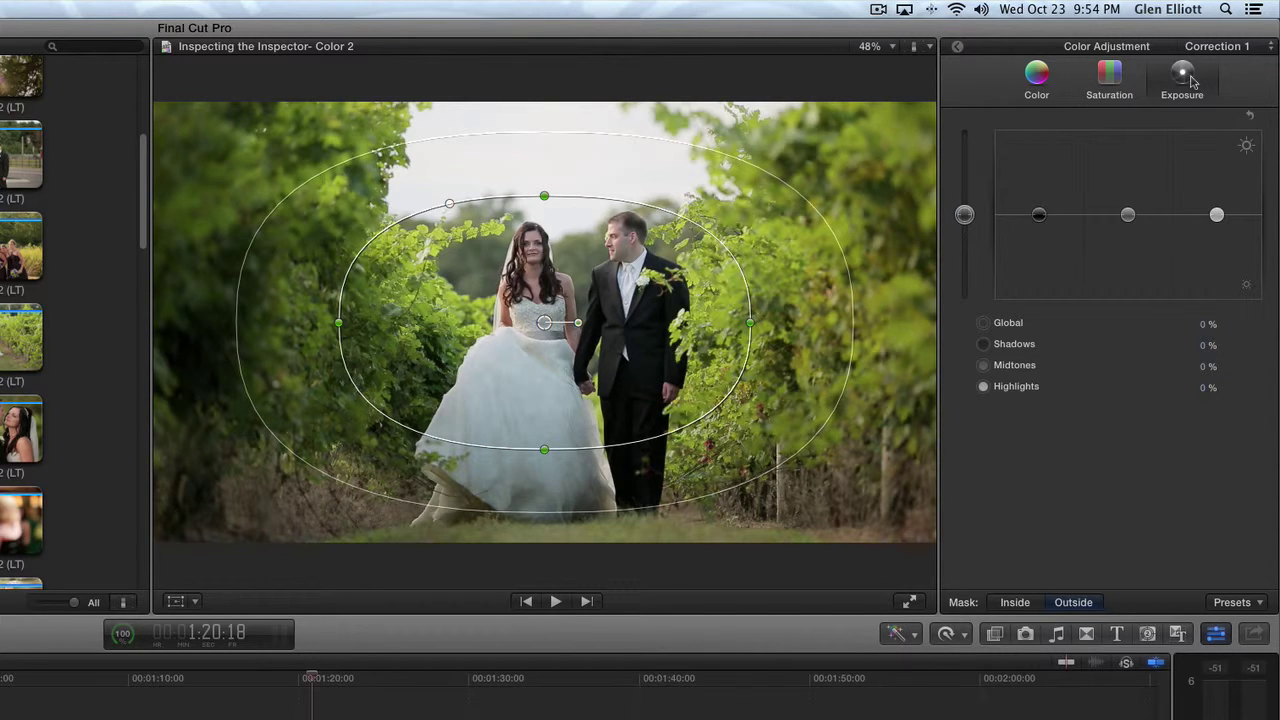
mouse_move(964, 215)
mouse_down()
mouse_move(963, 248)
mouse_move(965, 190)
mouse_up()
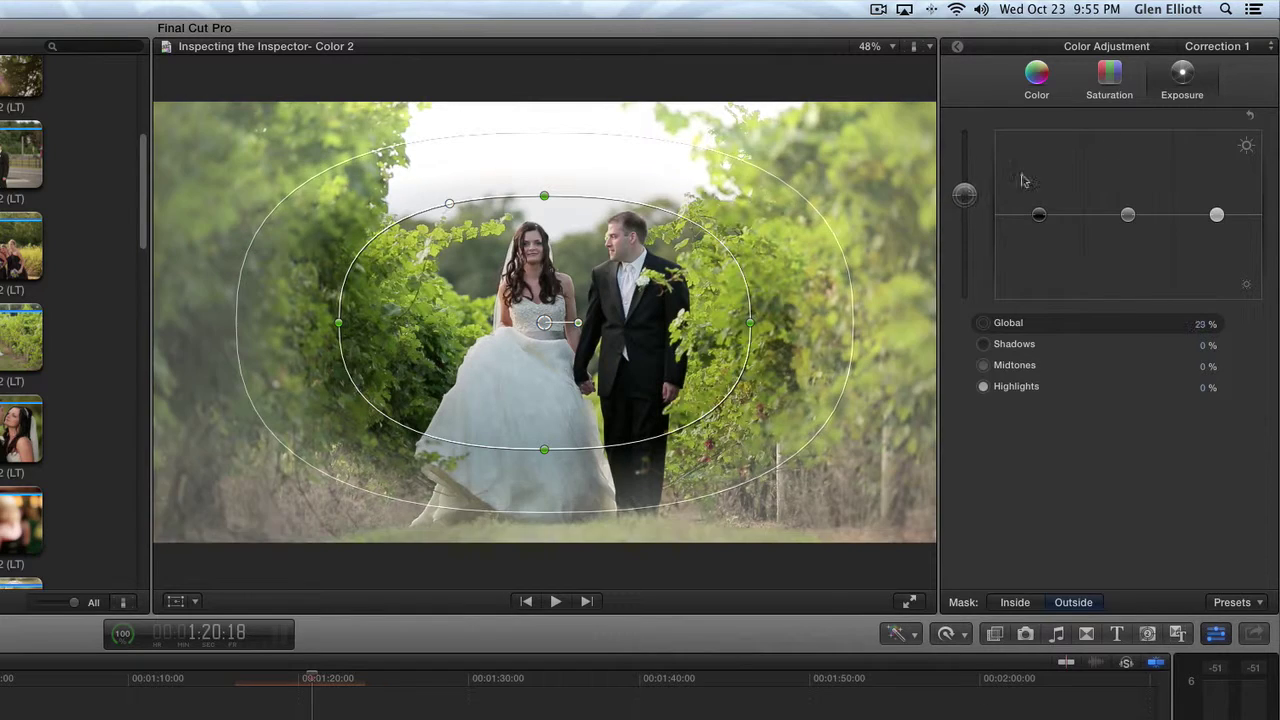
click(1250, 117)
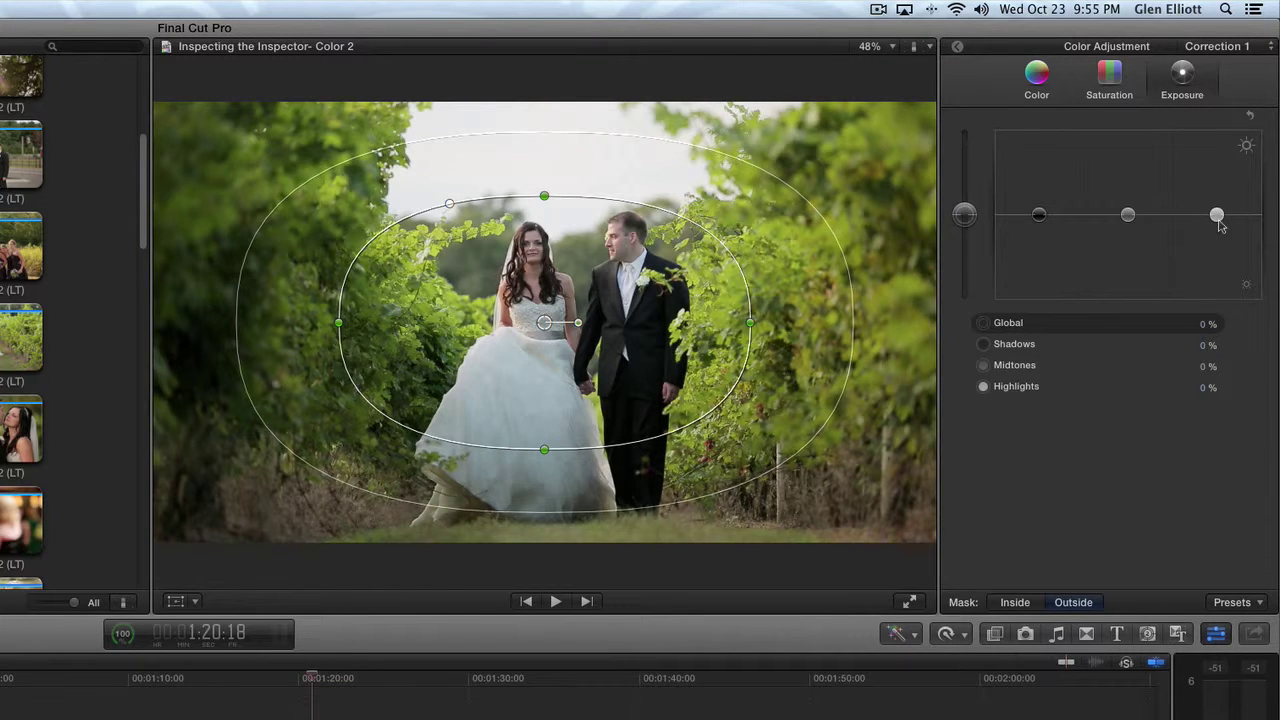
drag(1219, 220, 1217, 247)
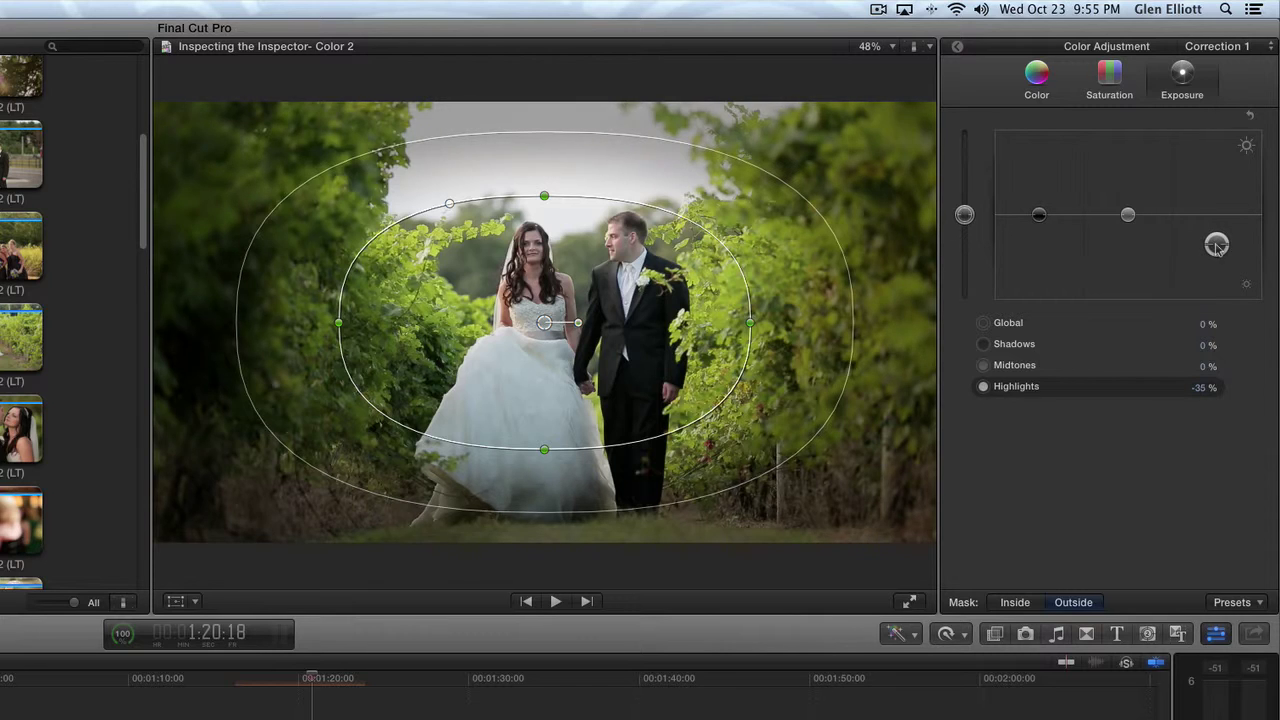
drag(1129, 215, 1132, 231)
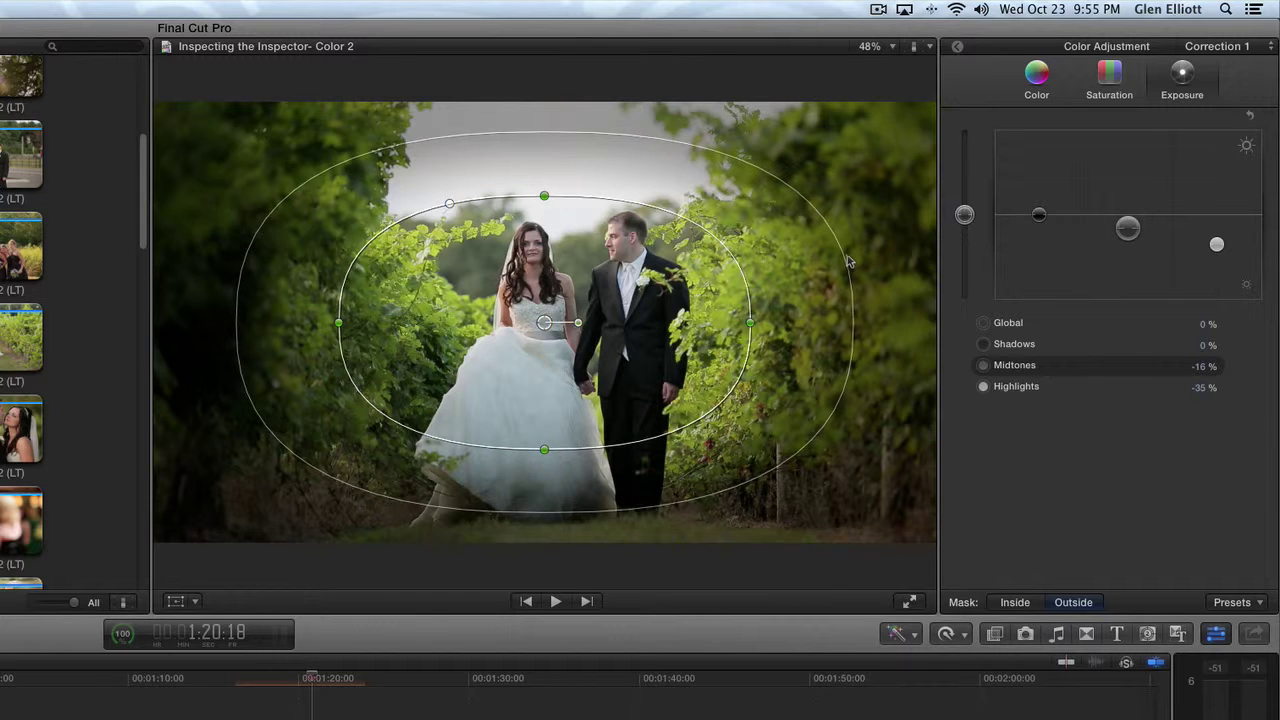
- Widen the oval mask's feathering beyond the top and bottom of the frame and shift the mask slightly up and right over the couple
drag(848, 276, 905, 228)
drag(560, 330, 598, 348)
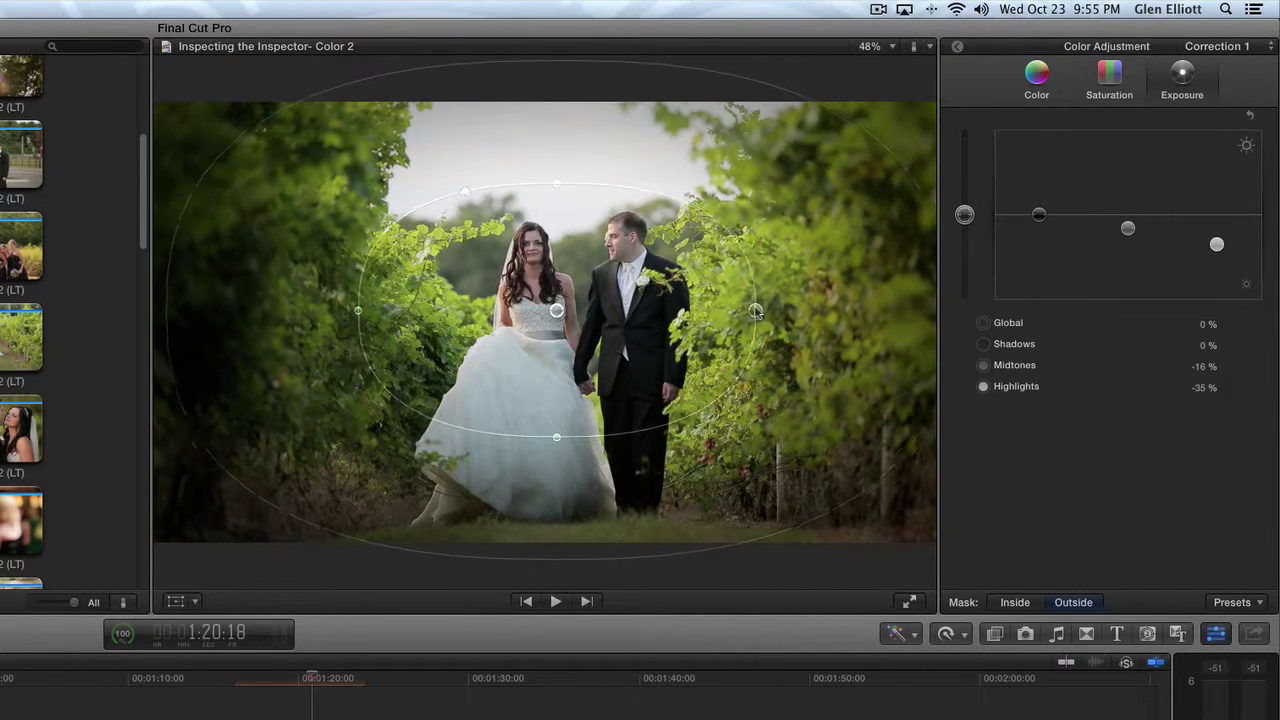
drag(555, 310, 567, 311)
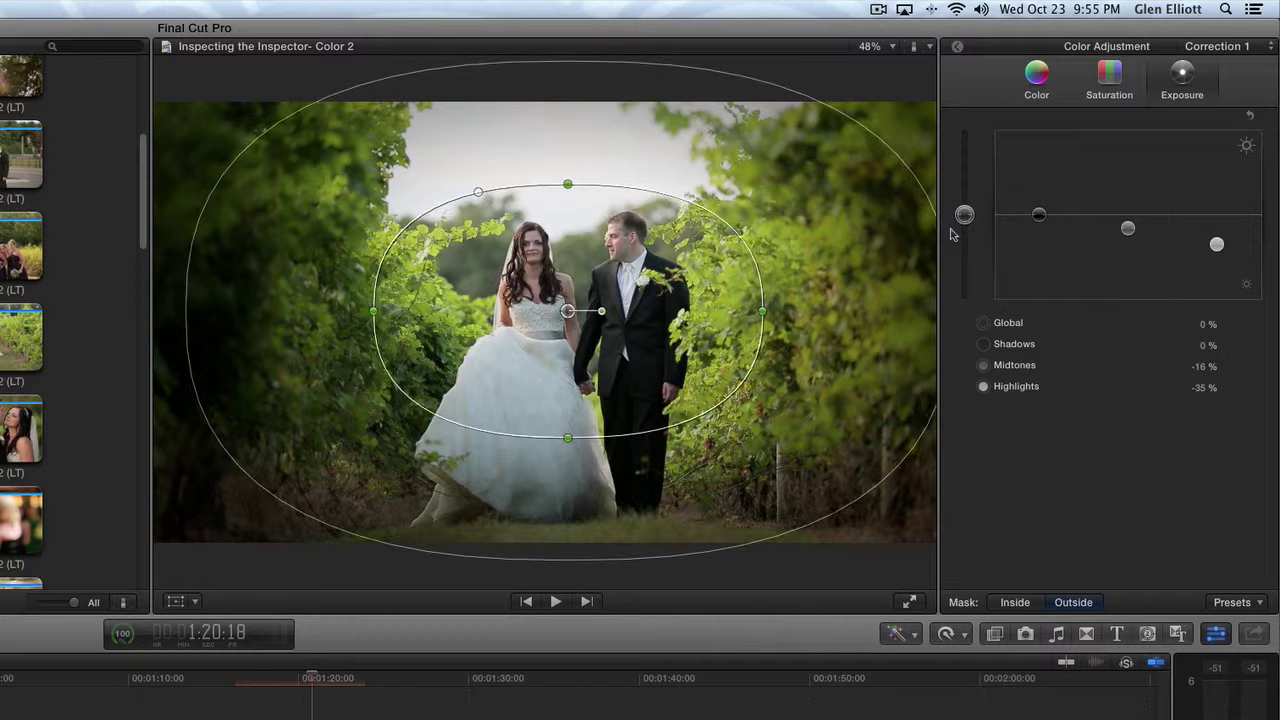
- Soften the vignette outside the mask by setting the midtone exposure to -12% and raising the highlights slightly
drag(1130, 229, 1128, 225)
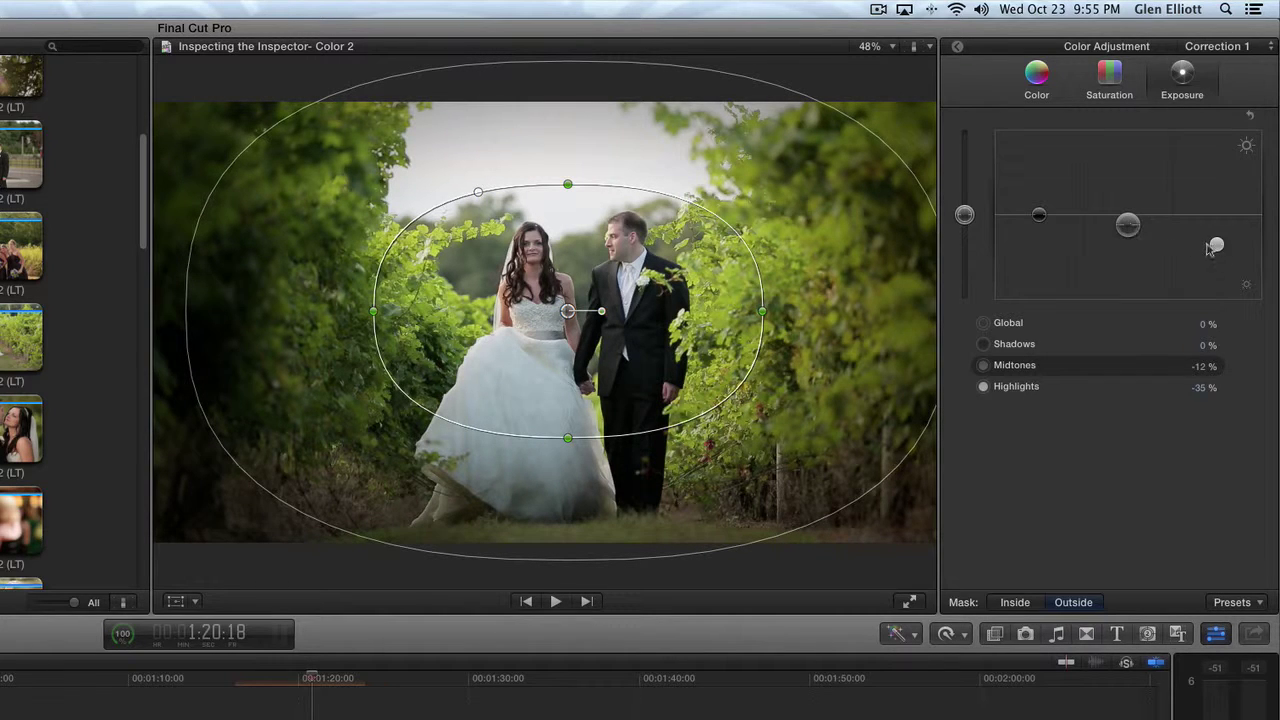
drag(1216, 245, 1216, 228)
- Play the wedding couple clip from 1:18:00 and replay it from about 1:17:09 to review the vignette
drag(300, 684, 265, 685)
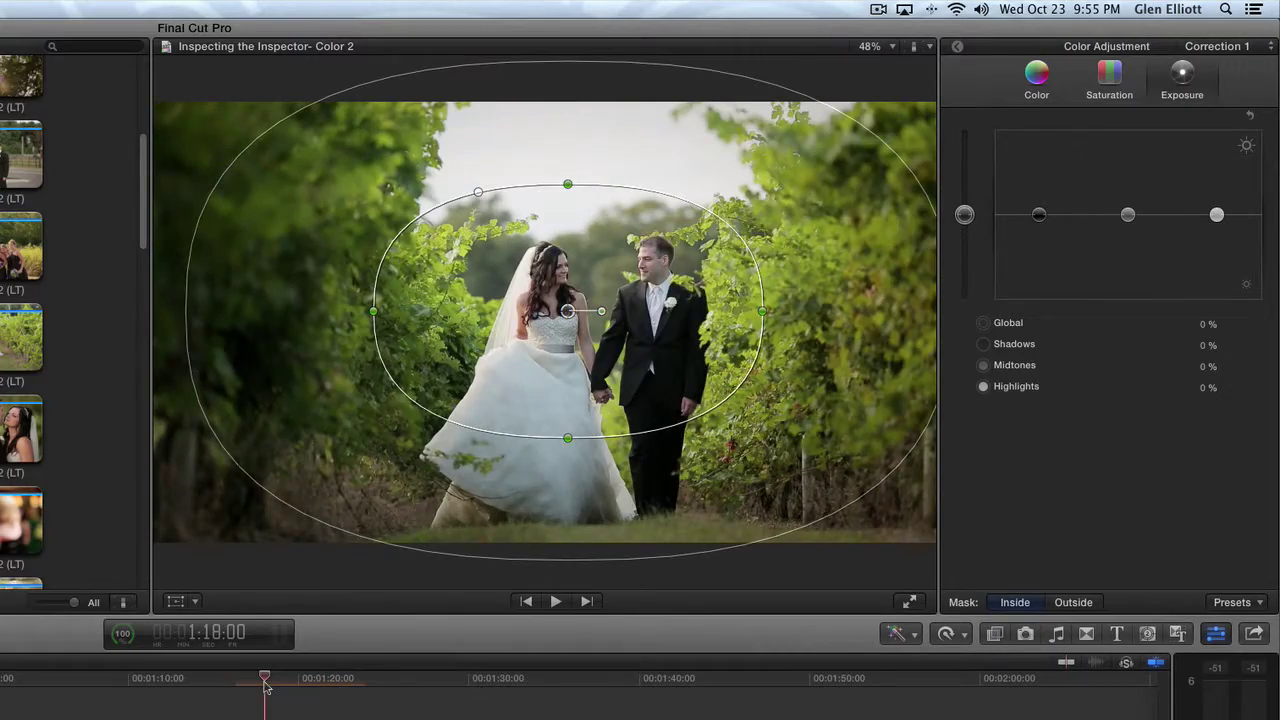
key(space)
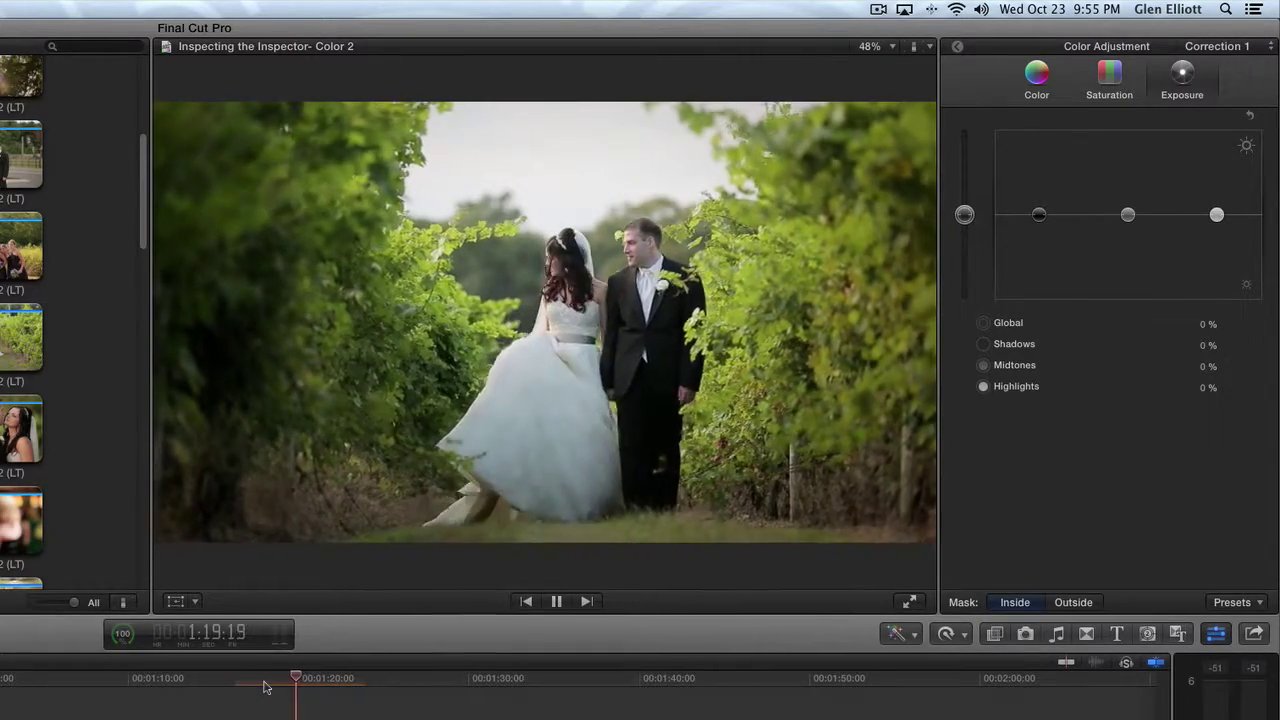
key(space)
drag(325, 688, 254, 688)
key(space)
key(space)
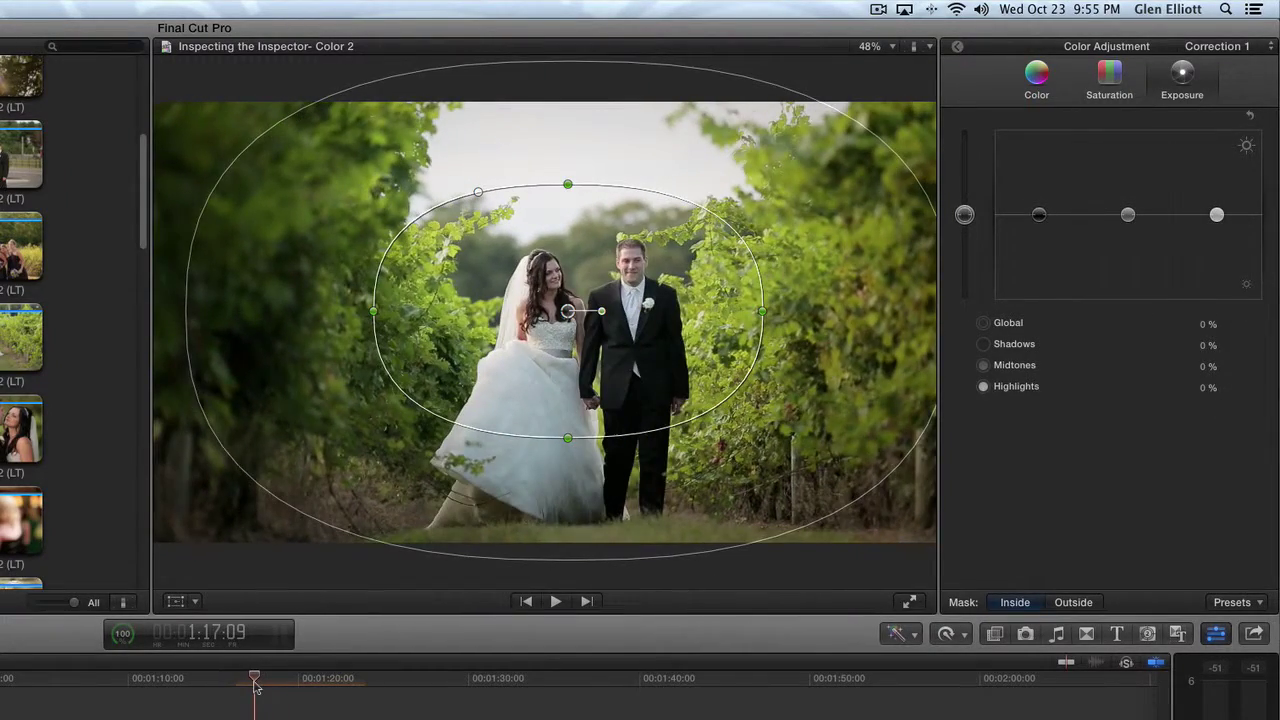
- Return to the clip's effect settings and switch Correction 1 off and on repeatedly to compare the couple clip with and without the vignette
click(955, 50)
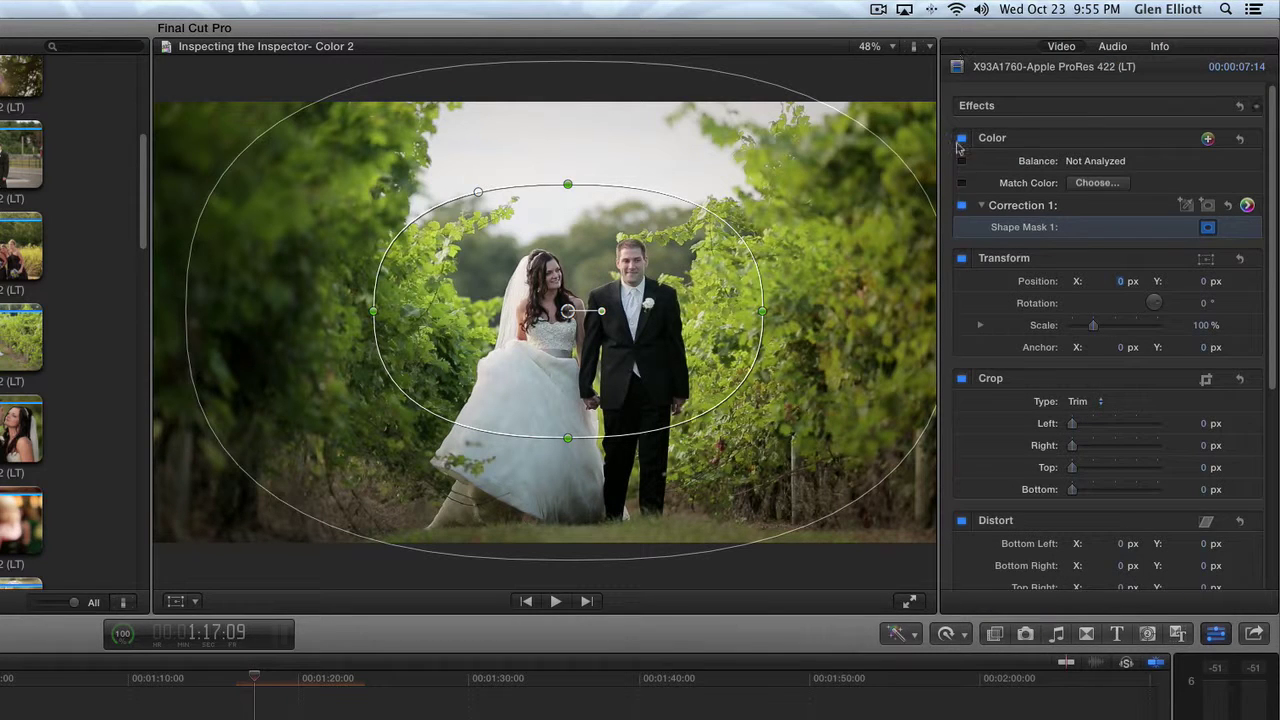
click(963, 205)
click(963, 206)
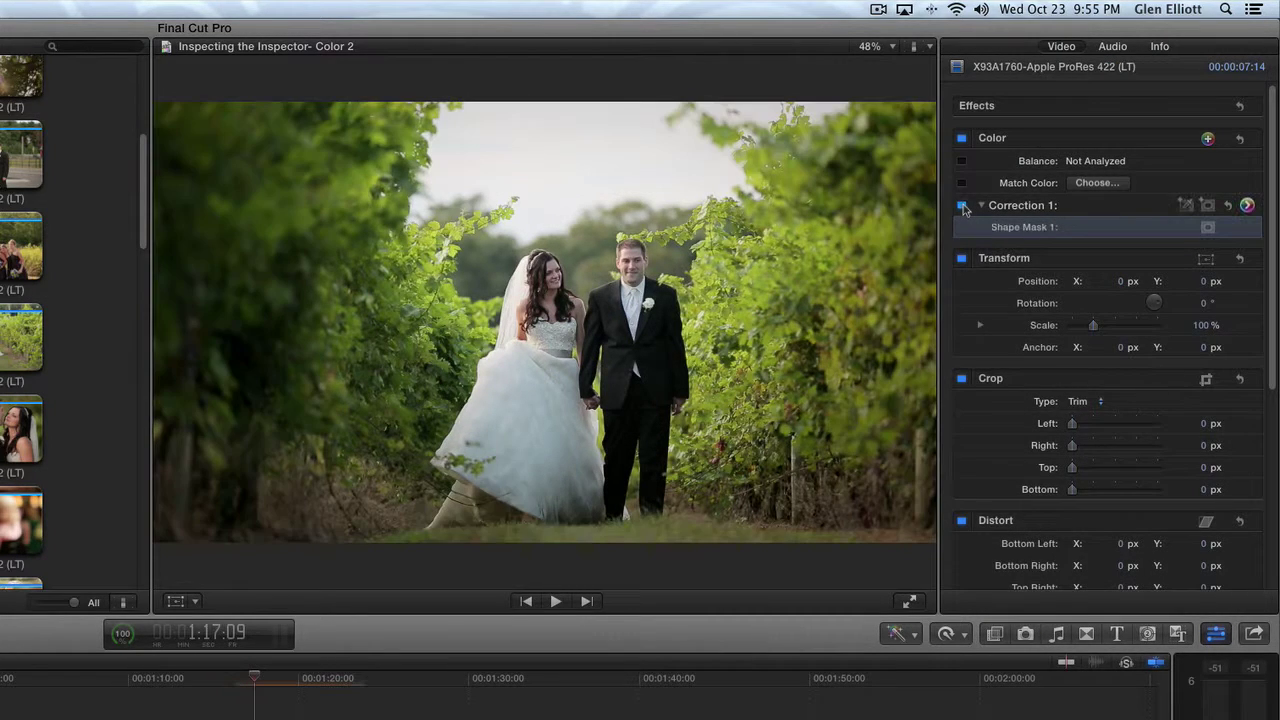
click(963, 206)
click(963, 206)
click(963, 206)
click(963, 206)
click(963, 206)
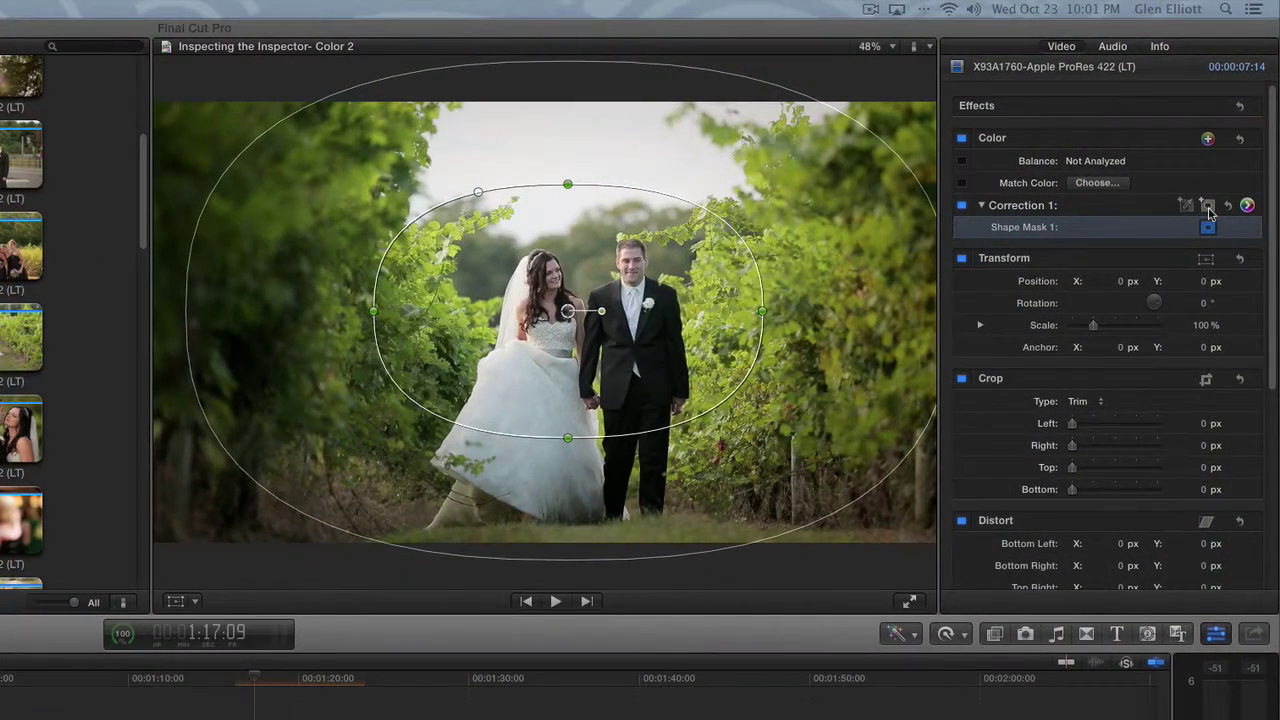
- Add two more shape masks to Correction 1, placing one over the upper-left foliage and the other over the vines right of the couple
click(1208, 206)
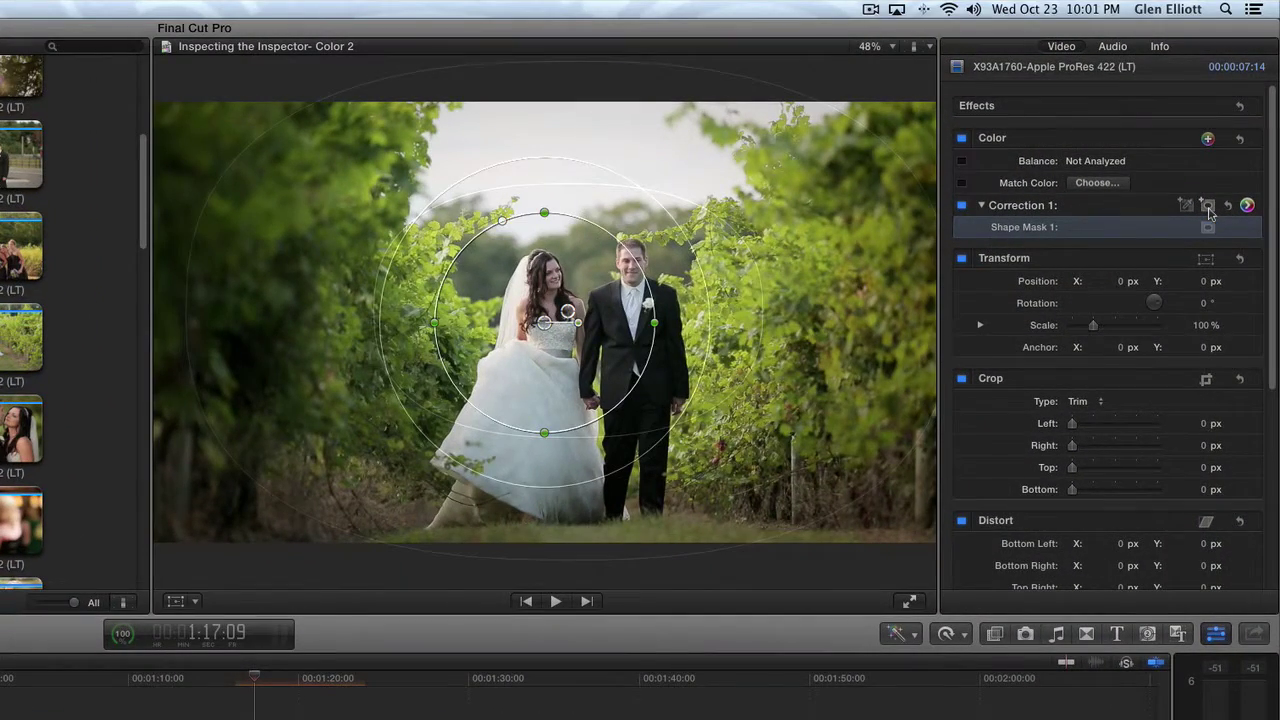
click(1186, 205)
click(1186, 205)
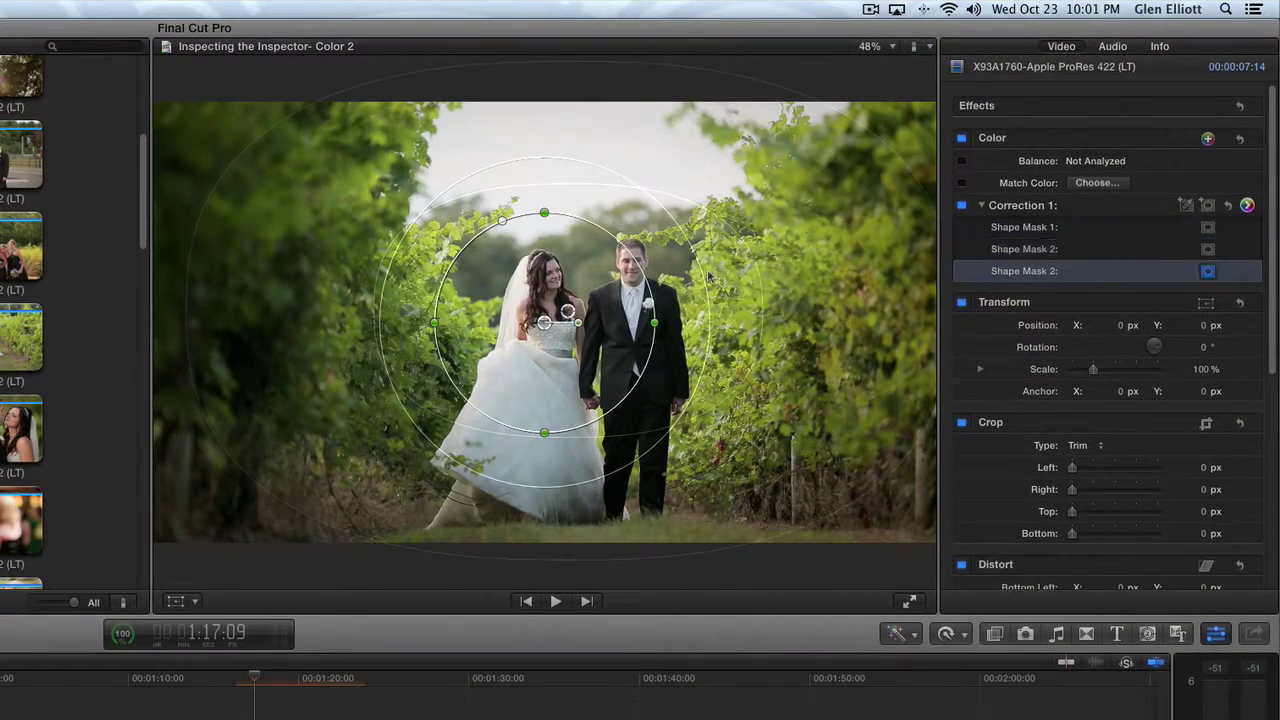
click(547, 323)
drag(547, 323, 323, 211)
drag(694, 283, 752, 314)
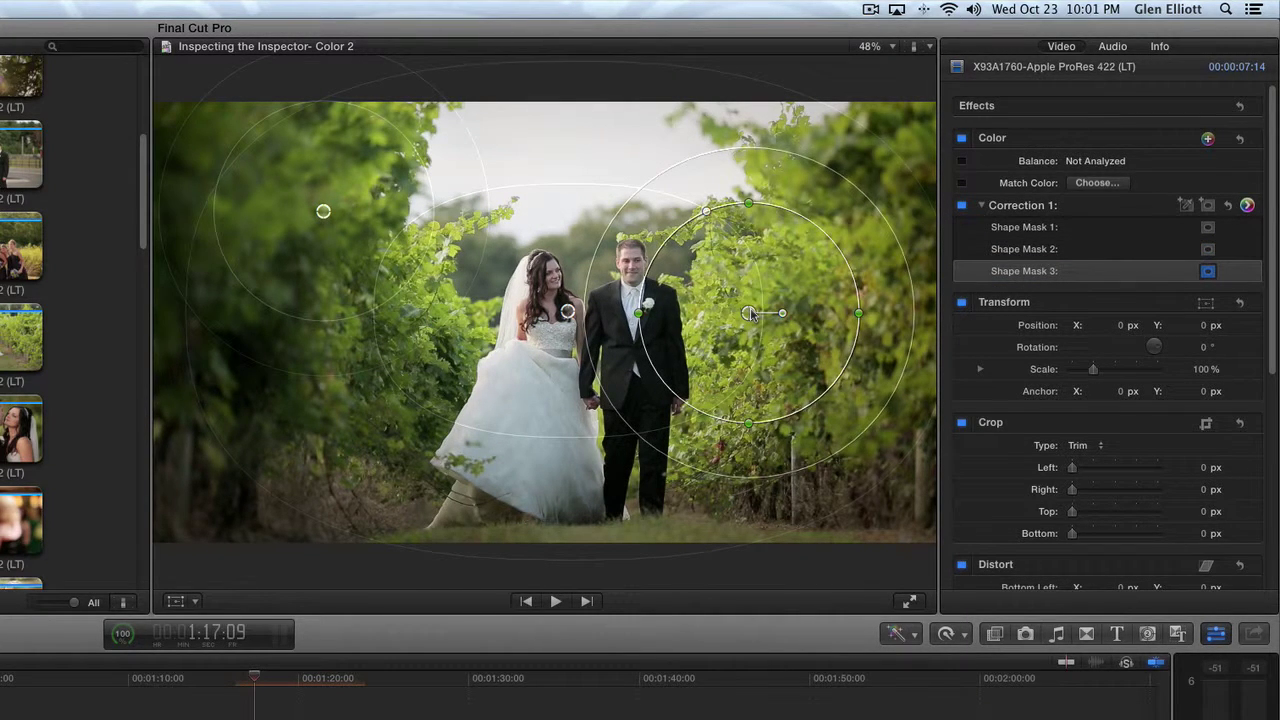